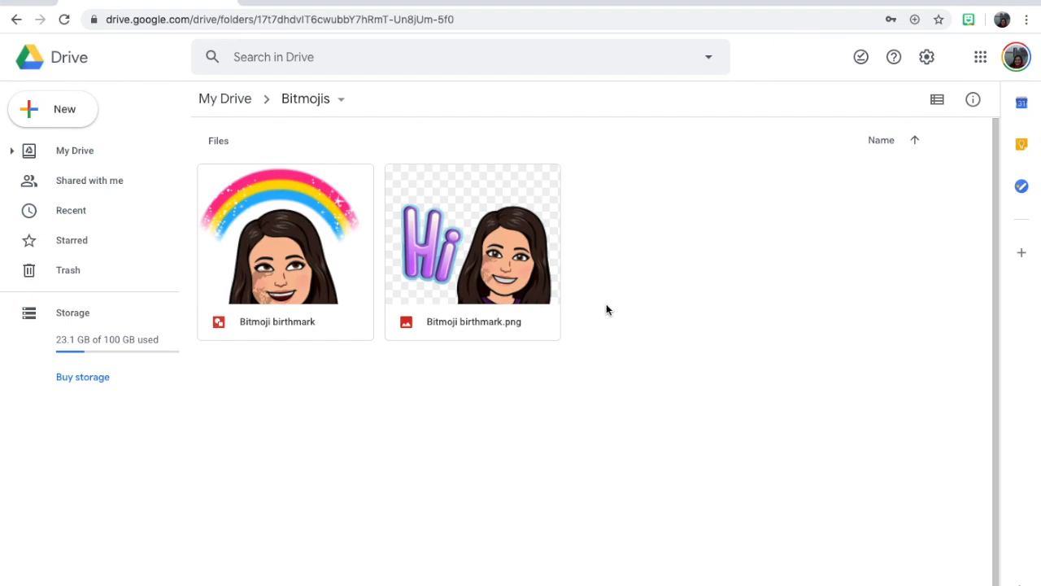
# Create a new Google Drawings file in the Bitmojis folder
pyautogui.click(76, 107)
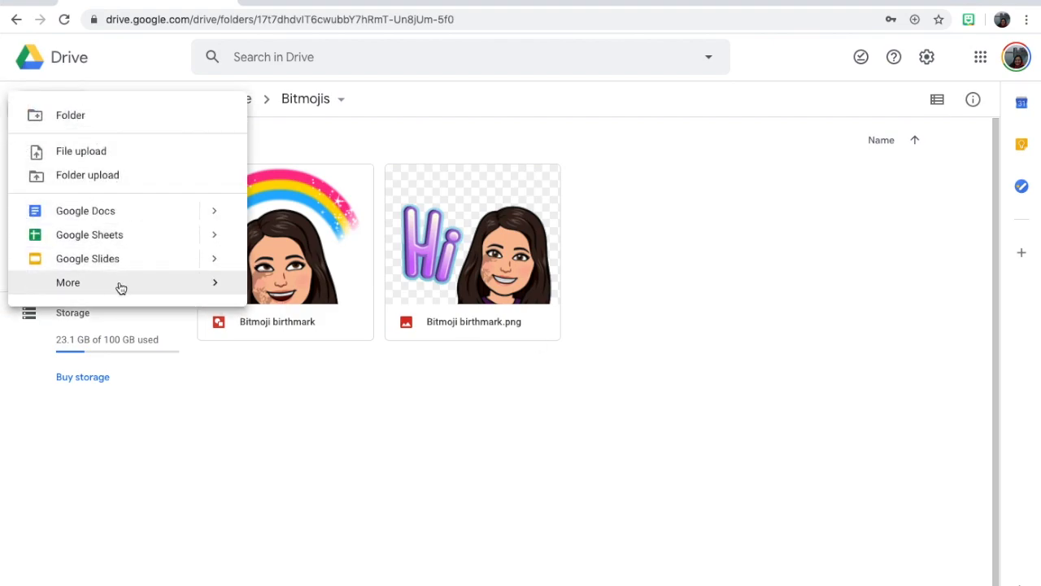
pyautogui.moveTo(118, 287)
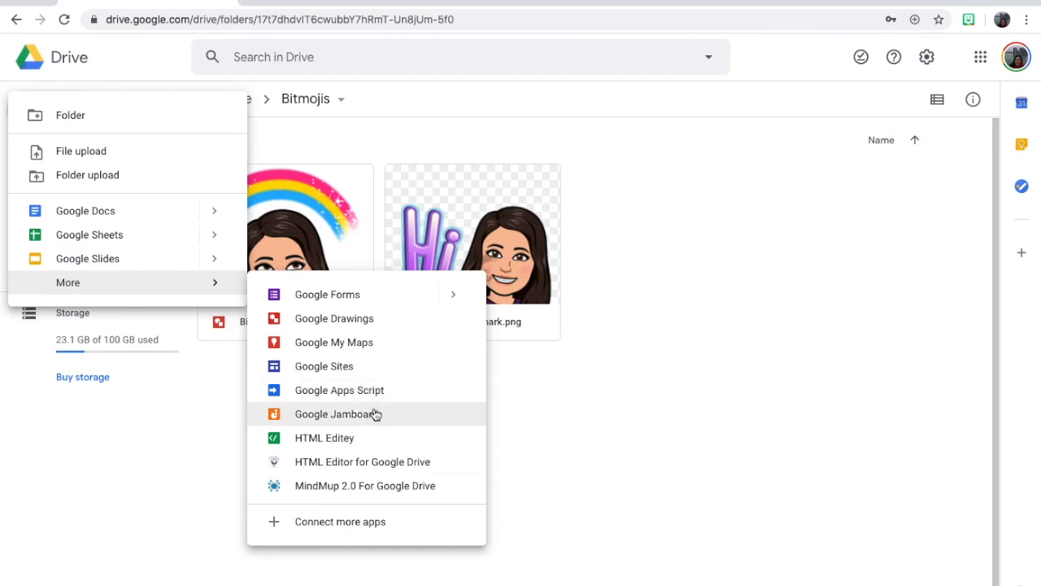
pyautogui.click(370, 320)
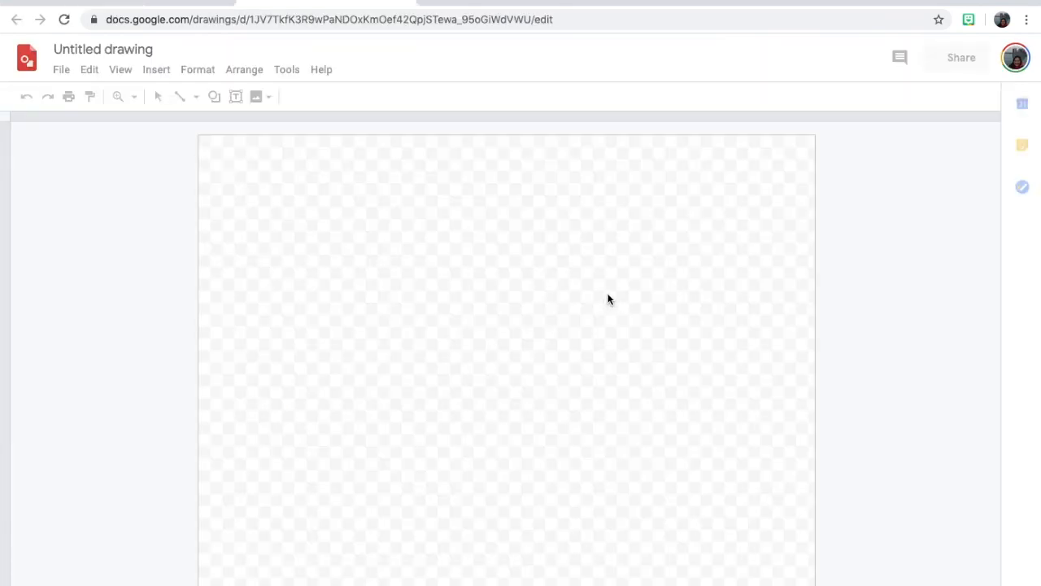
# Open the Bitmoji extension, search for "smile", and insert the first smiling Bitmoji into the drawing
pyautogui.click(970, 19)
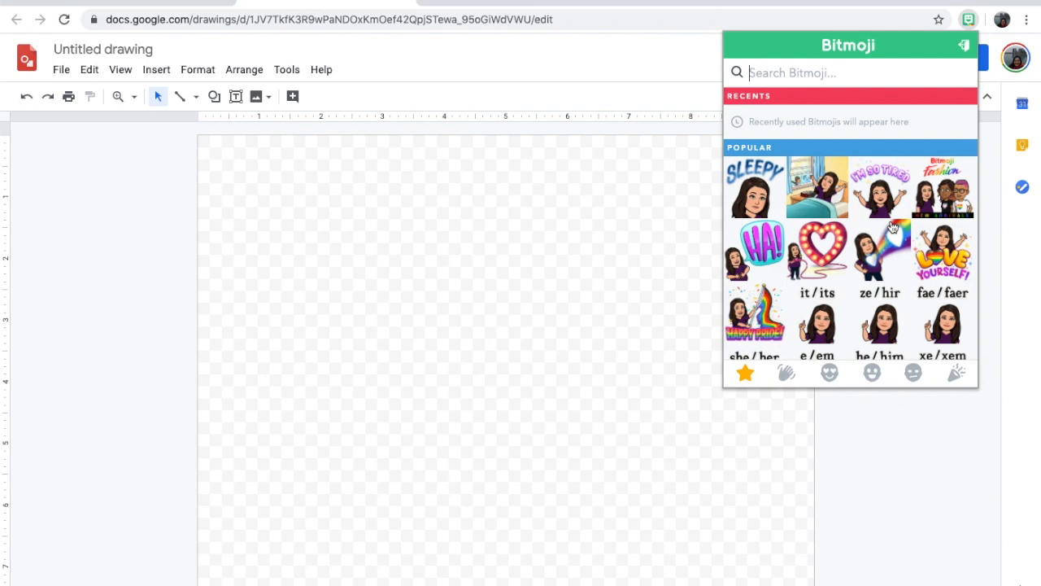
pyautogui.scroll(-3, 893, 235)
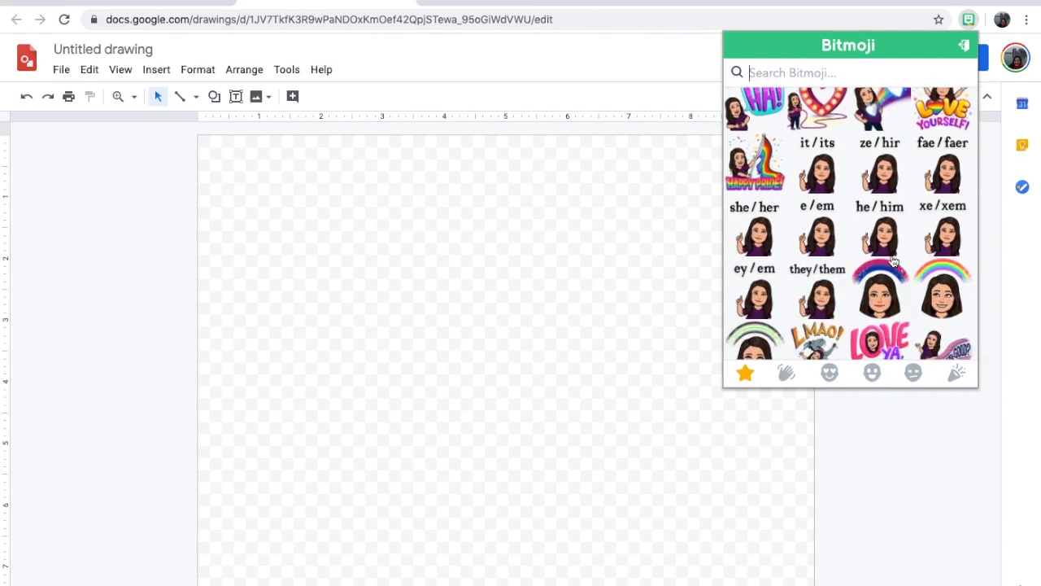
pyautogui.scroll(-4, 893, 260)
pyautogui.click(829, 72)
pyautogui.write('smile')
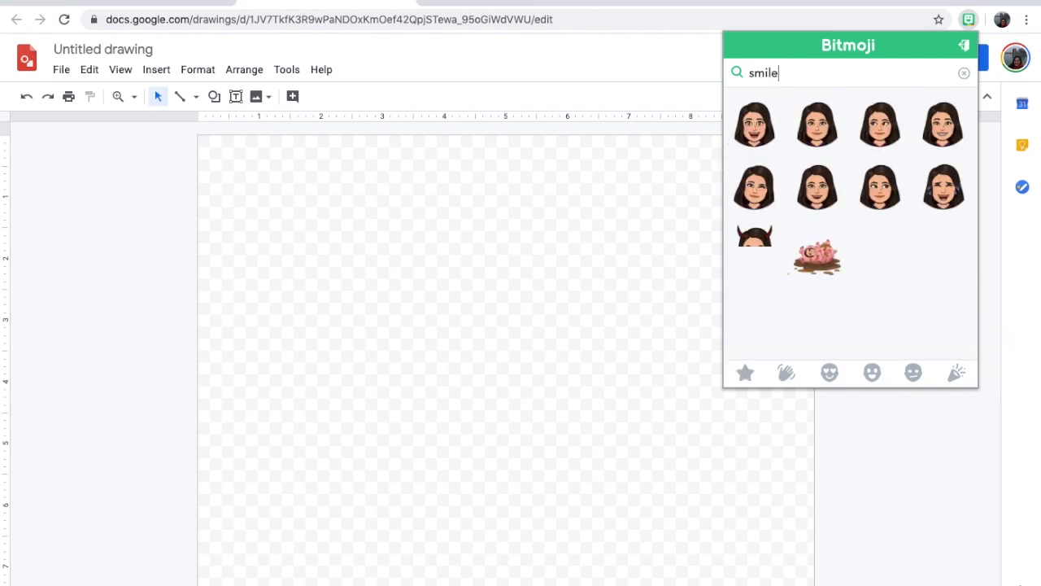
pyautogui.moveTo(755, 122); pyautogui.dragTo(512, 316)
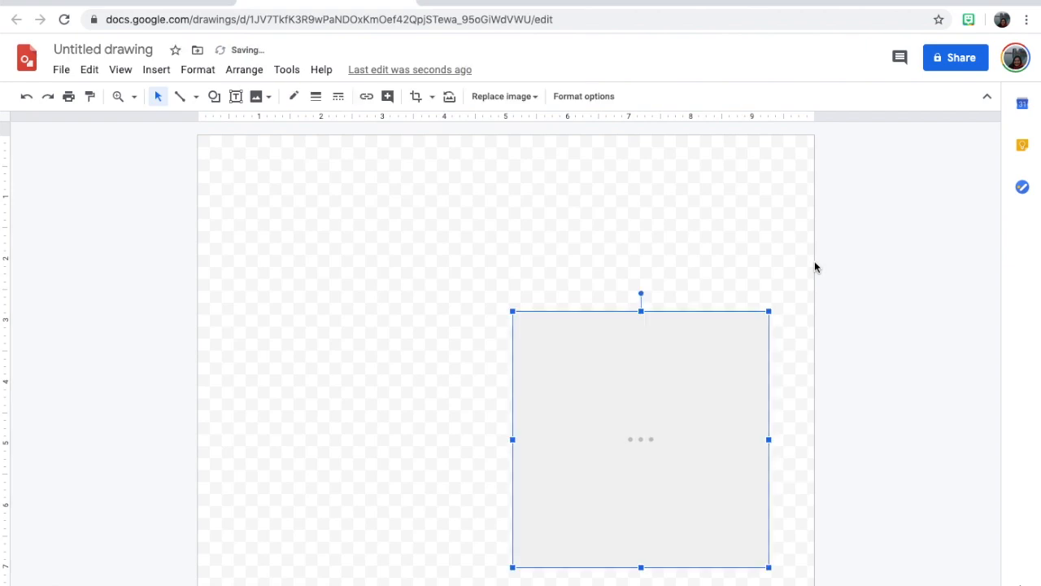
# Move the Bitmoji up and crop away the empty margins around its head
pyautogui.moveTo(666, 460); pyautogui.dragTo(508, 351)
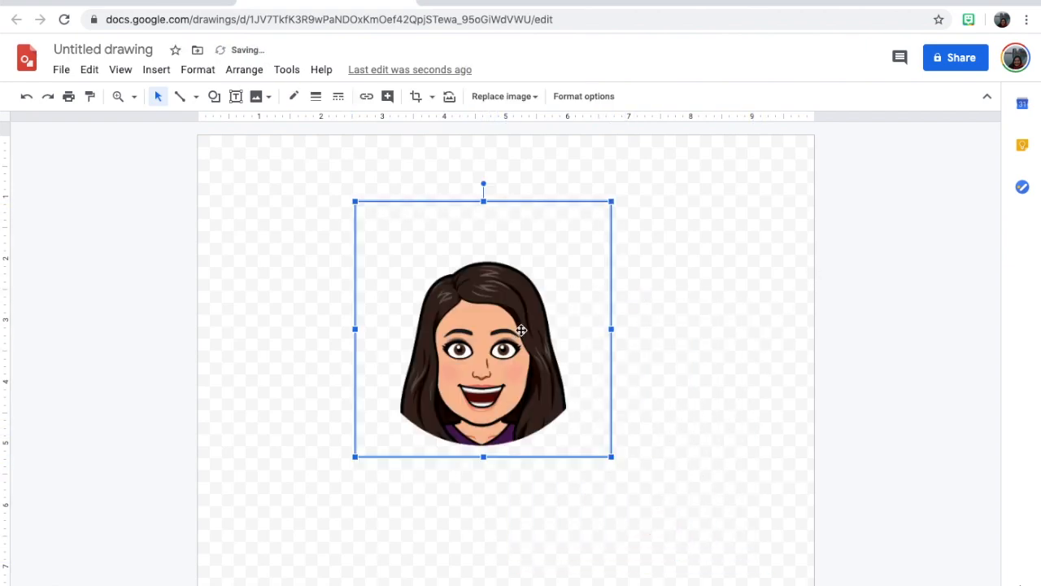
pyautogui.doubleClick(524, 358)
pyautogui.moveTo(485, 203); pyautogui.dragTo(489, 261)
pyautogui.moveTo(362, 359); pyautogui.dragTo(393, 361)
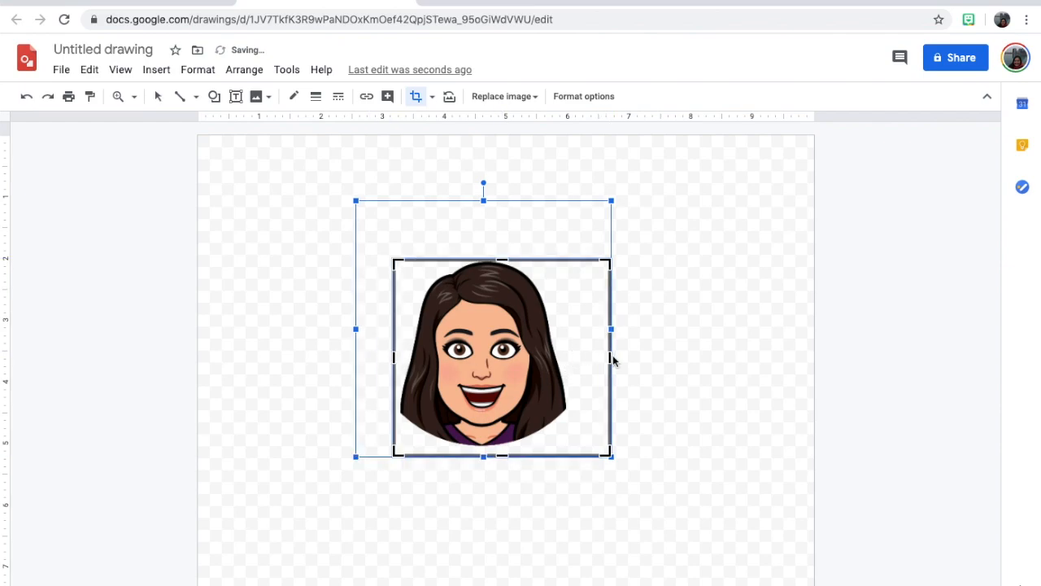
pyautogui.moveTo(611, 356); pyautogui.dragTo(572, 356)
pyautogui.click(686, 339)
# Enlarge the Bitmoji so it fills most of the canvas height on the right side
pyautogui.moveTo(468, 363); pyautogui.dragTo(455, 297)
pyautogui.moveTo(558, 382); pyautogui.dragTo(746, 584)
pyautogui.moveTo(377, 184); pyautogui.dragTo(341, 145)
pyautogui.moveTo(577, 332); pyautogui.dragTo(638, 339)
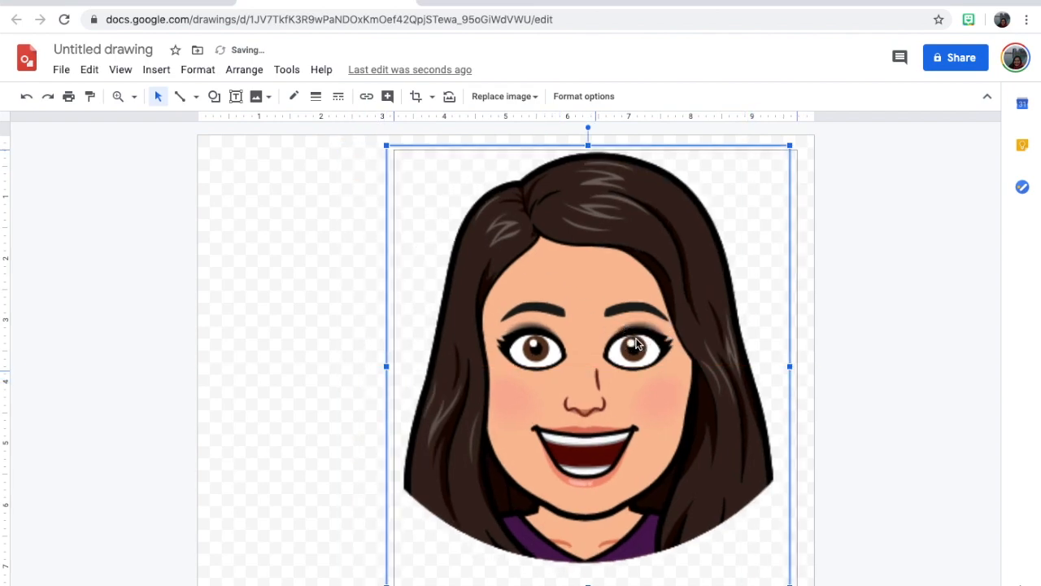
pyautogui.click(942, 296)
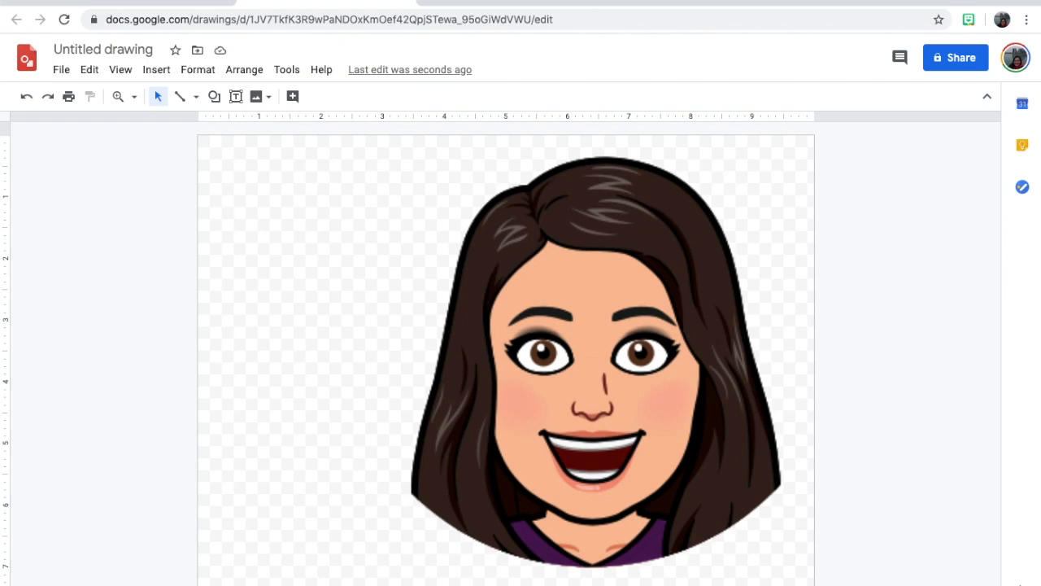
# Insert the photo IMG_8964.JPG from the Downloads folder into the drawing
pyautogui.press('super+Tab')
pyautogui.moveTo(381, 9); pyautogui.dragTo(622, 0)
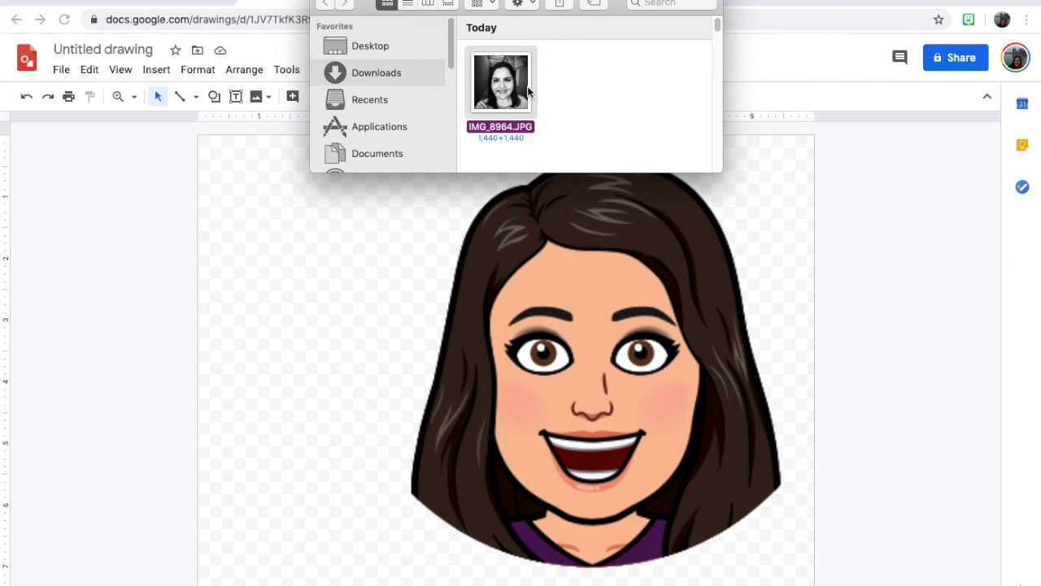
pyautogui.moveTo(511, 84); pyautogui.dragTo(356, 295)
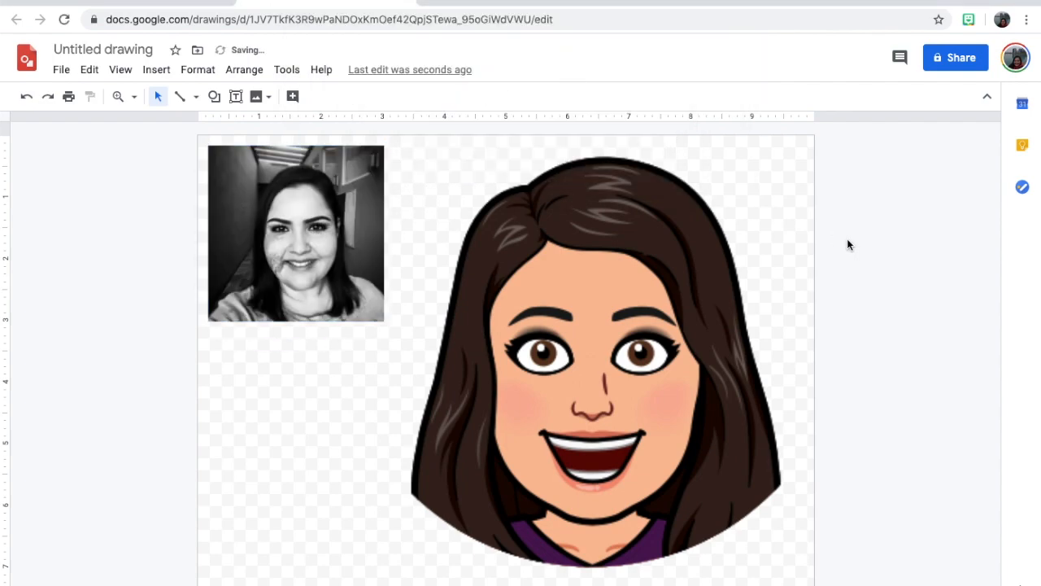
# Move the Bitmoji aside to the right and enlarge the photo to fill the left part of the canvas
pyautogui.moveTo(546, 344); pyautogui.dragTo(860, 344)
pyautogui.click(325, 274)
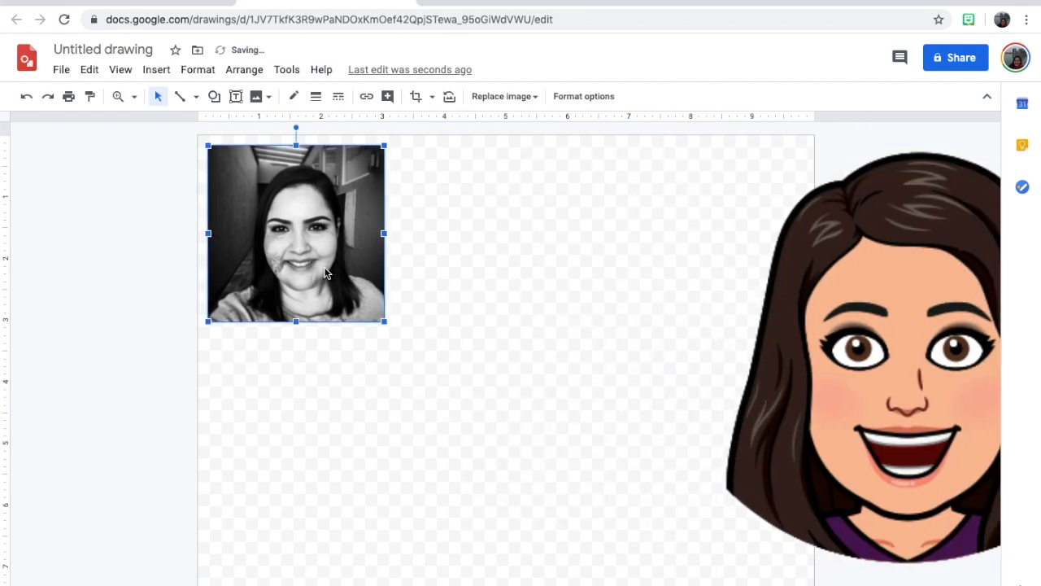
pyautogui.moveTo(385, 322); pyautogui.dragTo(656, 580)
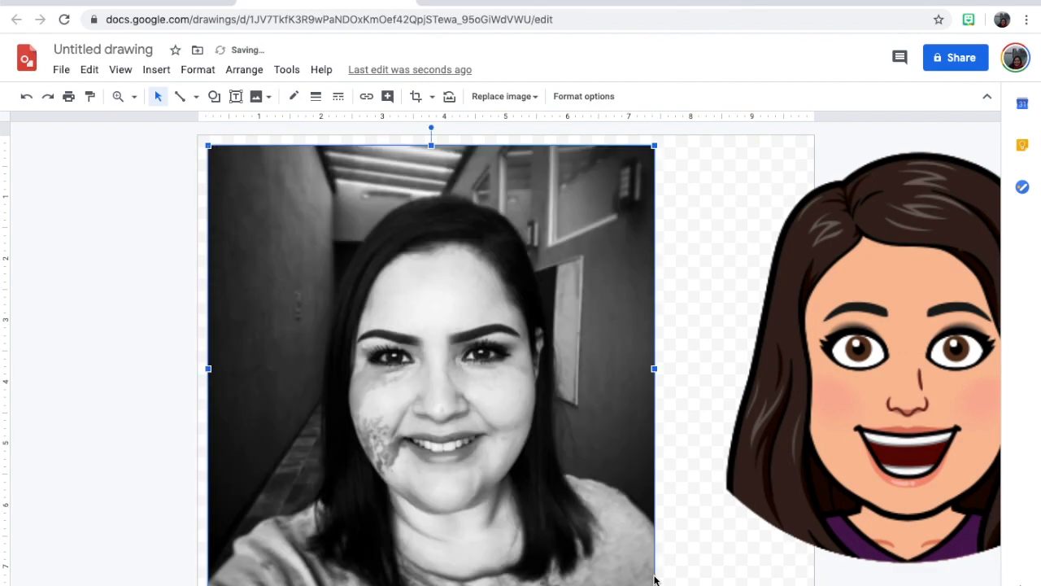
pyautogui.click(727, 289)
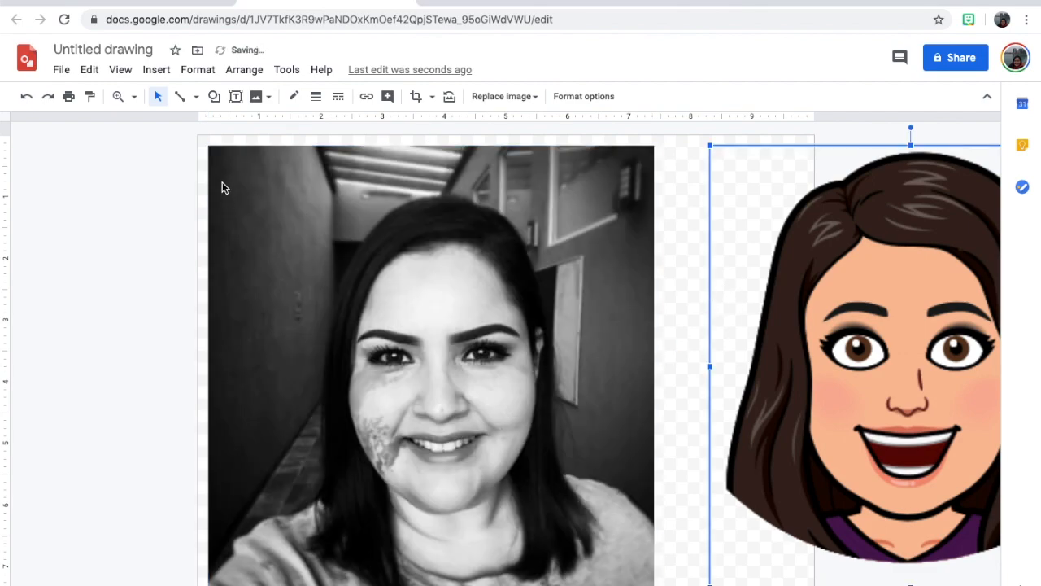
# Trace the upper birthmark patch on the left cheek below the eye as a closed shape with the Curve tool
pyautogui.click(135, 98)
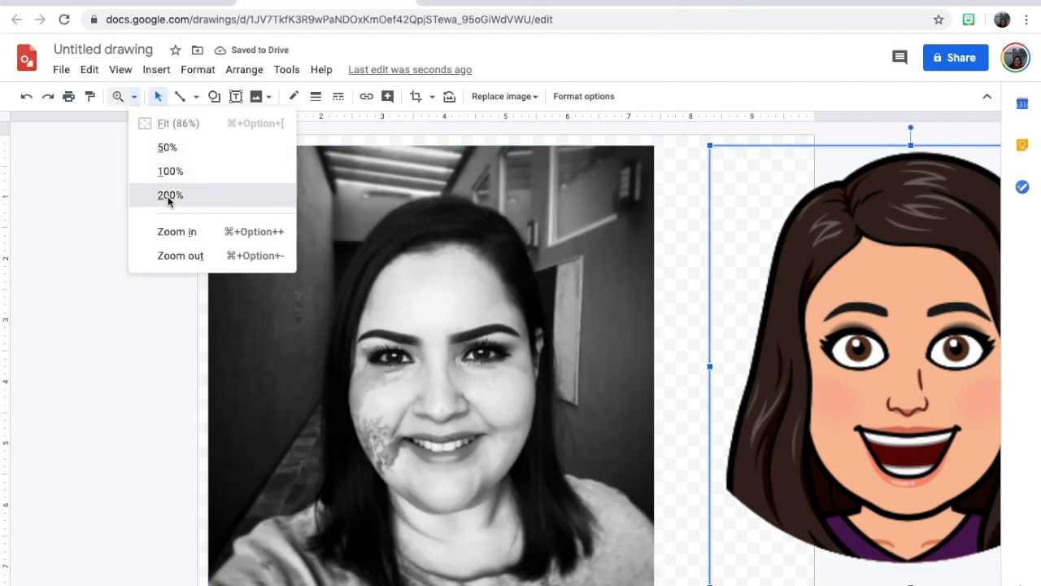
pyautogui.click(162, 193)
pyautogui.moveTo(459, 360); pyautogui.dragTo(568, 250)
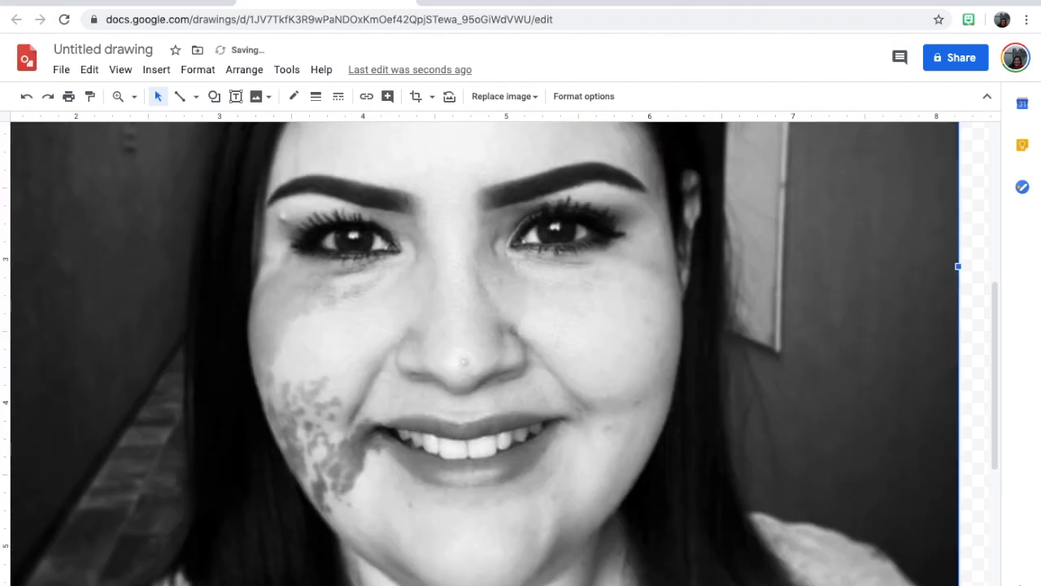
pyautogui.scroll(-1, 480, 440)
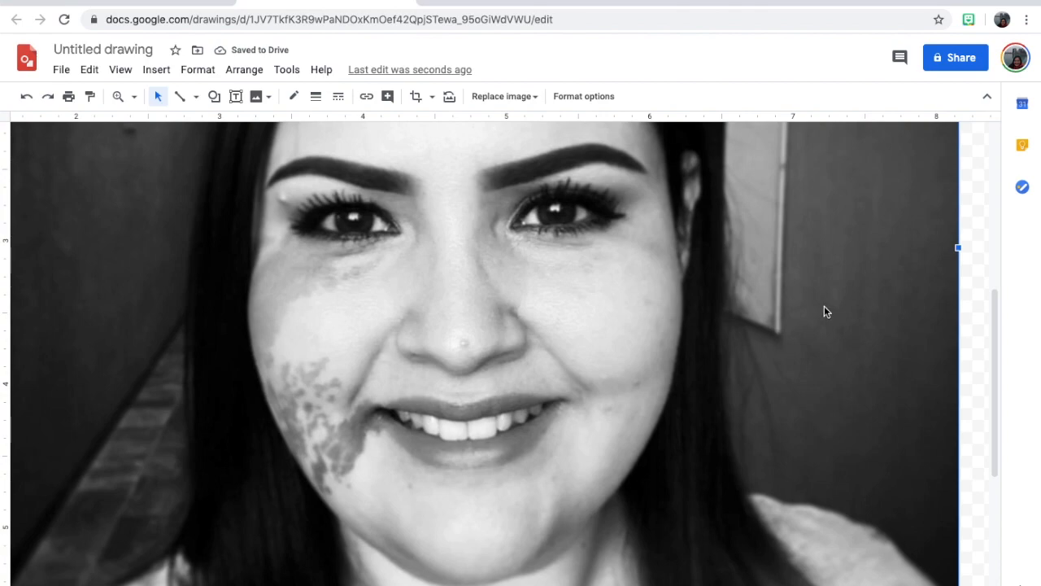
pyautogui.click(979, 249)
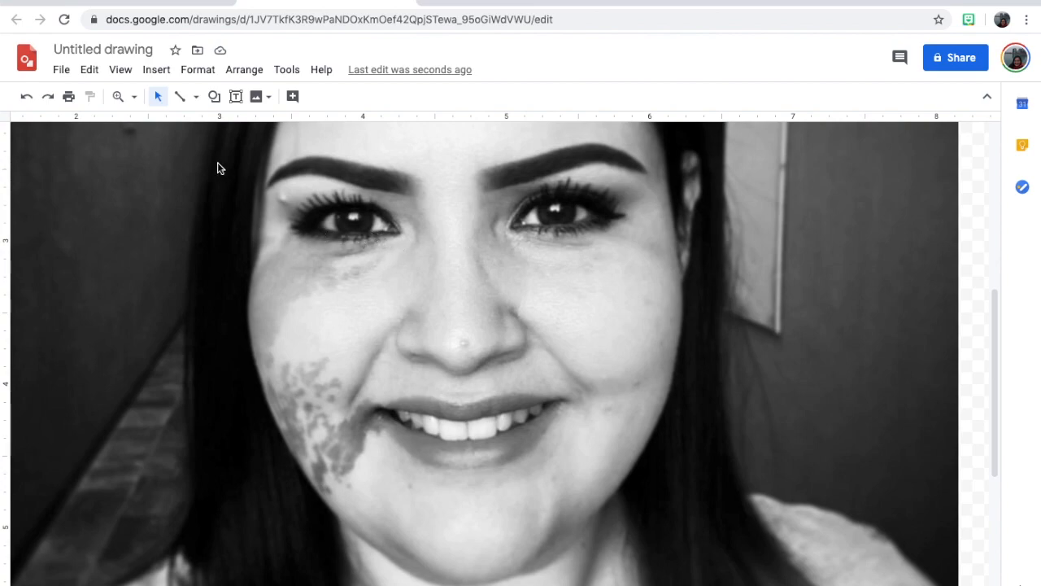
pyautogui.click(196, 97)
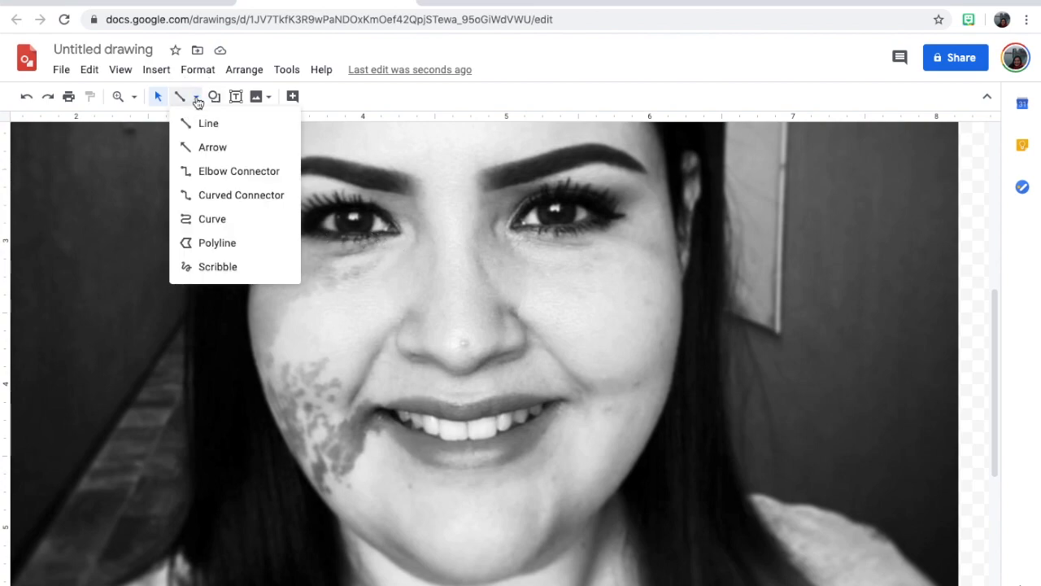
pyautogui.click(243, 221)
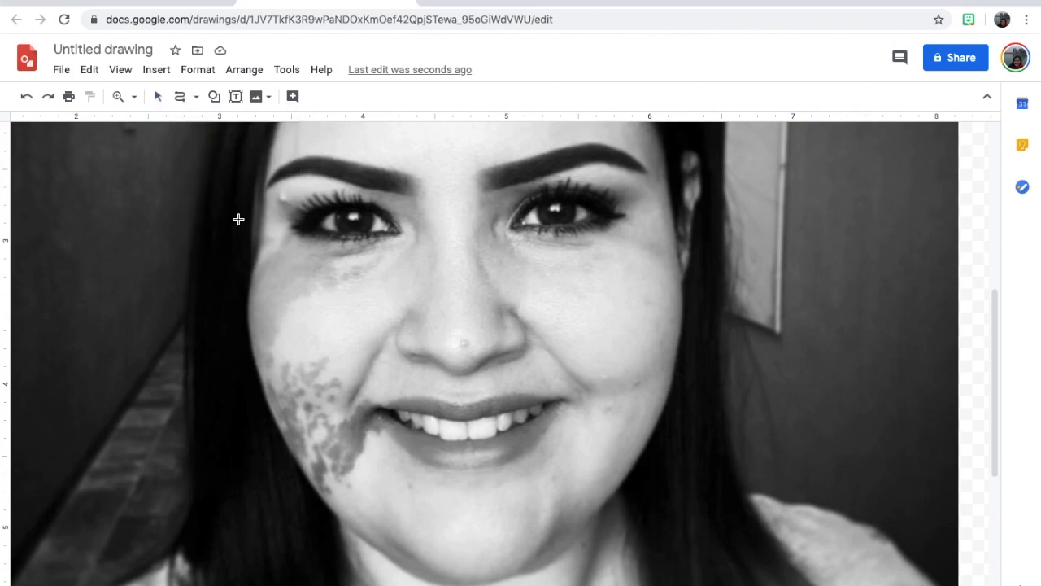
pyautogui.click(282, 327)
pyautogui.click(287, 303)
pyautogui.click(350, 268)
pyautogui.click(333, 269)
pyautogui.click(382, 240)
pyautogui.click(363, 229)
pyautogui.click(290, 223)
pyautogui.click(275, 248)
pyautogui.click(255, 269)
pyautogui.click(242, 345)
pyautogui.click(256, 377)
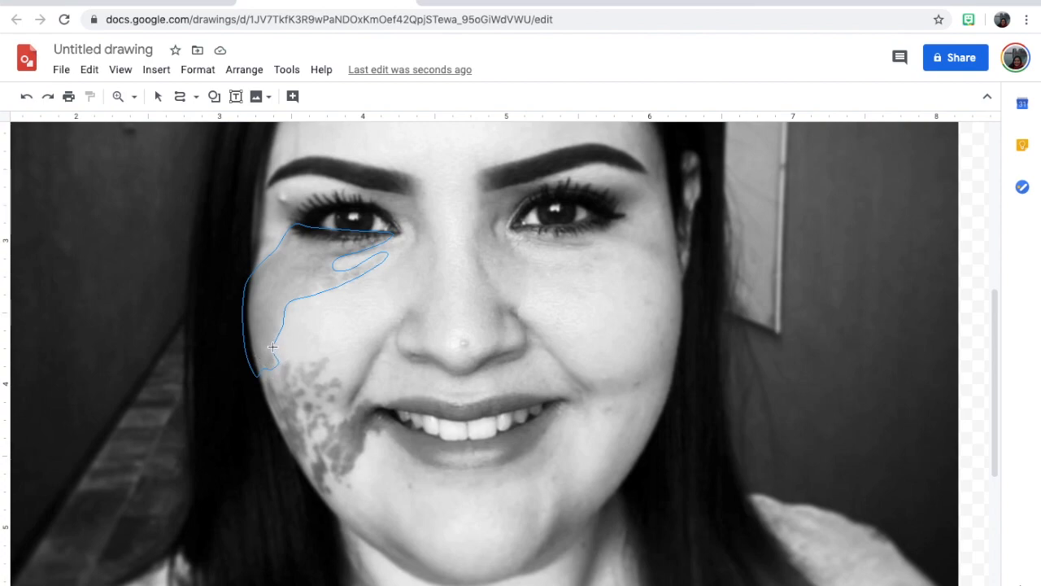
pyautogui.click(275, 342)
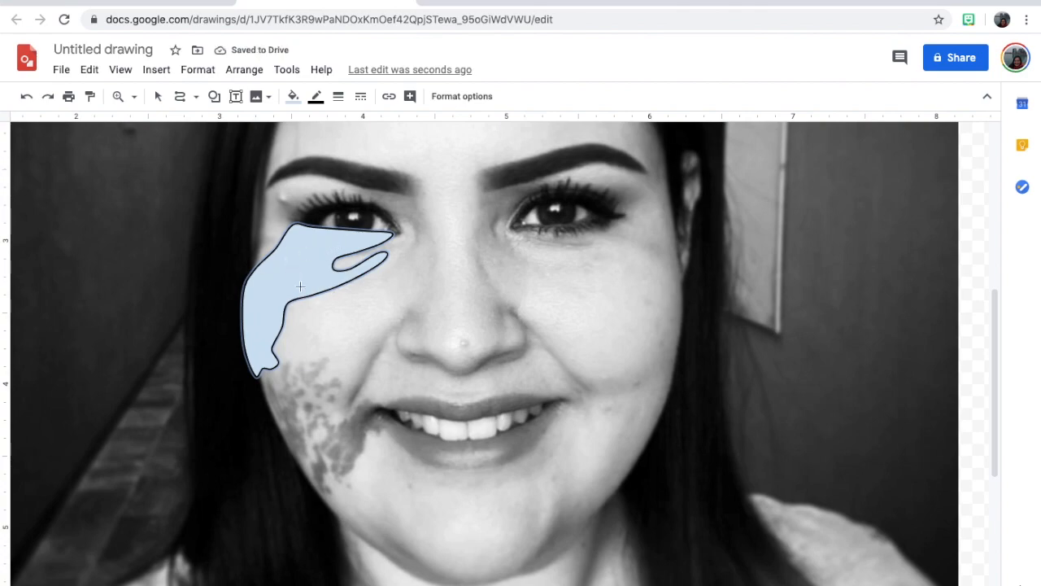
# Trace the birthmark's lower edge along the jawline as another closed curve shape
pyautogui.click(136, 98)
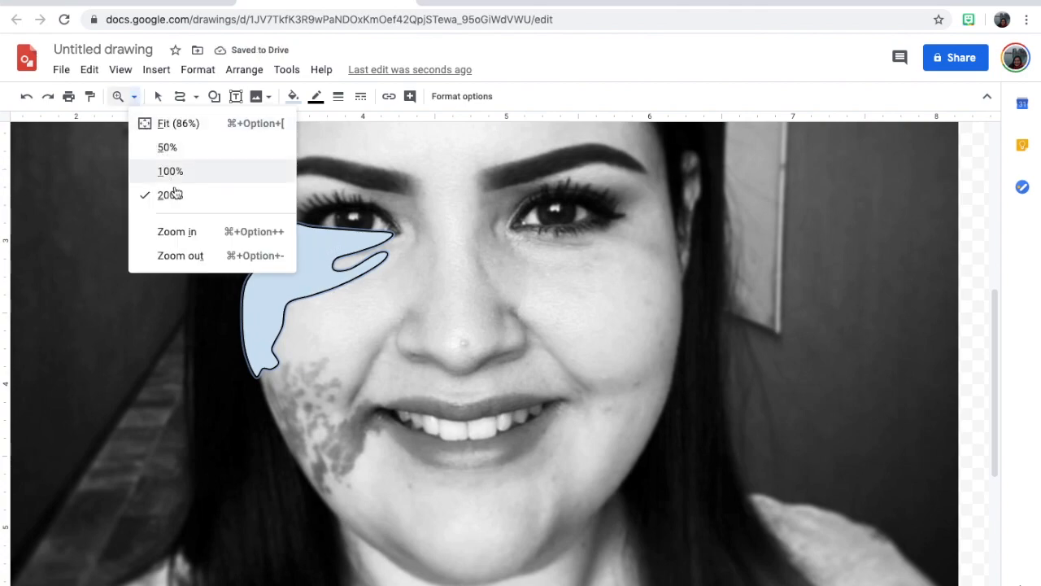
pyautogui.click(179, 233)
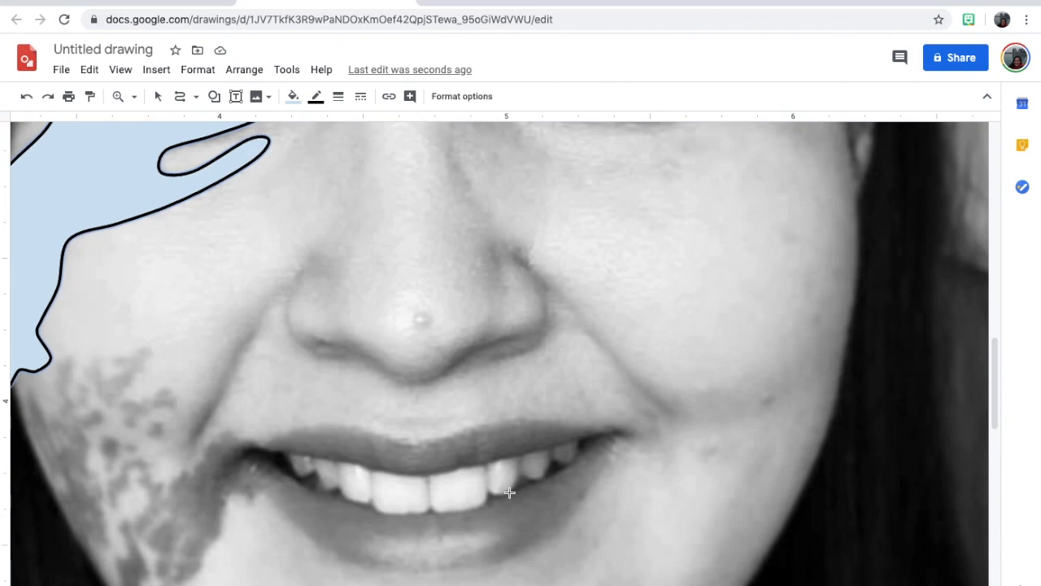
pyautogui.hscroll(-5, 342, 566)
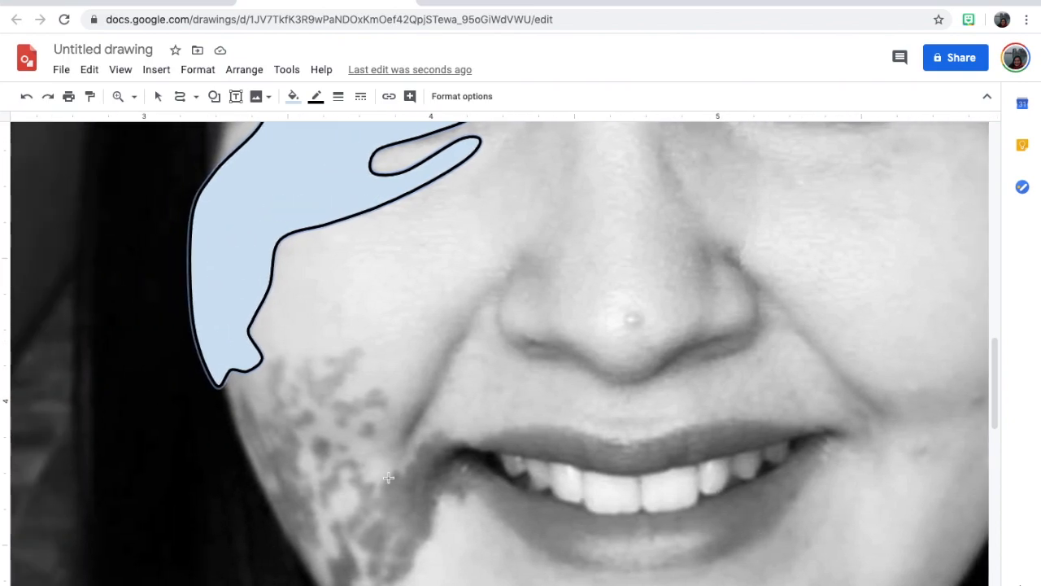
pyautogui.scroll(-1, 388, 477)
pyautogui.scroll(-3, 388, 478)
pyautogui.scroll(1, 279, 330)
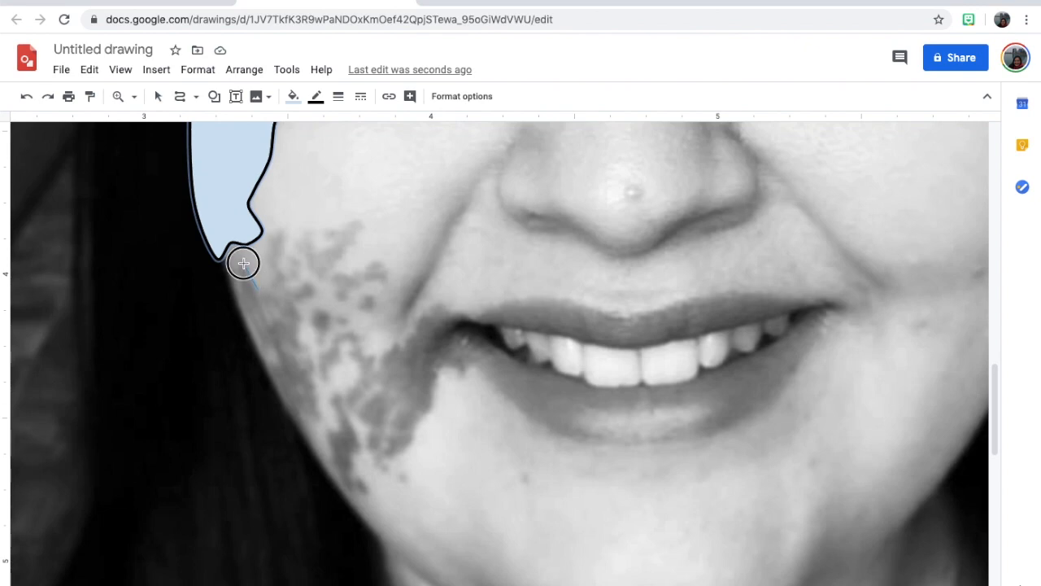
pyautogui.click(244, 335)
pyautogui.click(300, 414)
pyautogui.moveTo(308, 380)
pyautogui.mouseDown()
pyautogui.moveTo(309, 300)
pyautogui.moveTo(300, 279)
pyautogui.moveTo(289, 285)
pyautogui.moveTo(300, 268)
pyautogui.moveTo(282, 250)
pyautogui.mouseUp()
pyautogui.click(289, 233)
pyautogui.click(267, 245)
pyautogui.click(274, 282)
pyautogui.click(258, 290)
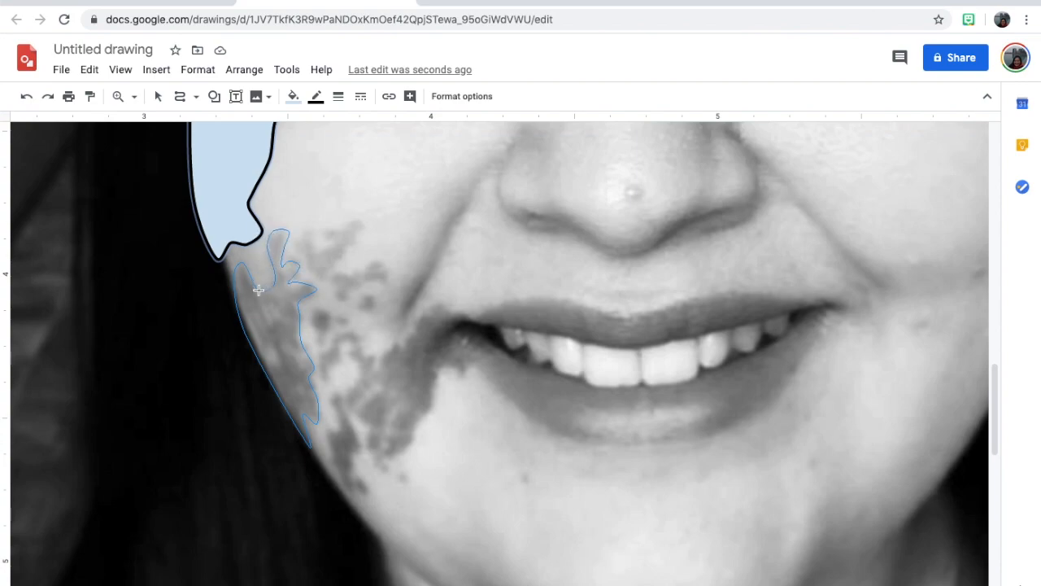
pyautogui.click(316, 249)
pyautogui.click(303, 232)
pyautogui.click(300, 243)
pyautogui.click(323, 280)
pyautogui.click(335, 263)
pyautogui.click(366, 233)
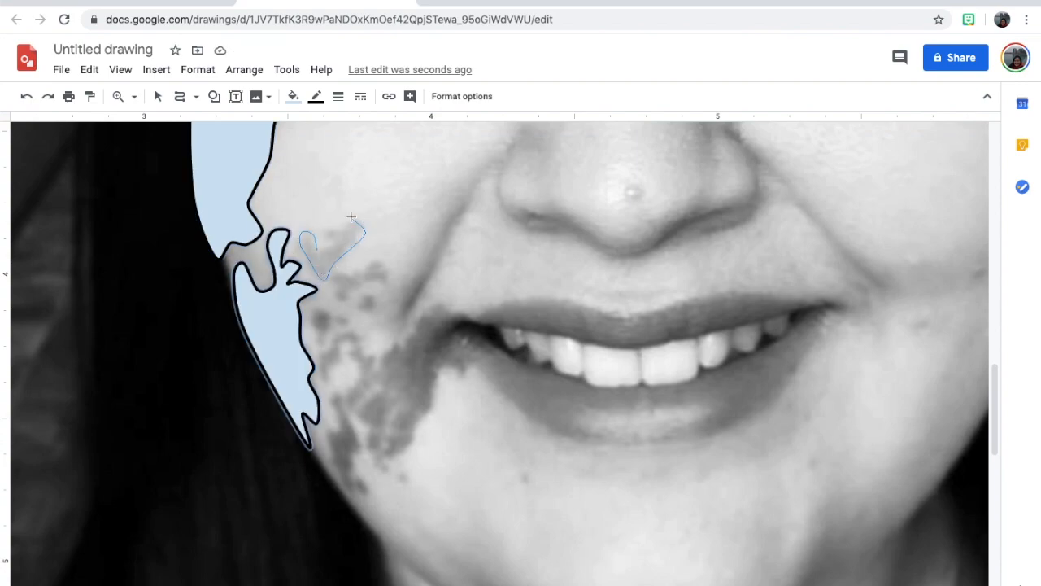
# Trace the small birthmark patches beside the jawline shape as additional curve shapes
pyautogui.moveTo(347, 231); pyautogui.dragTo(317, 249)
pyautogui.moveTo(352, 290)
pyautogui.mouseDown()
pyautogui.moveTo(393, 284)
pyautogui.moveTo(376, 259)
pyautogui.moveTo(334, 280)
pyautogui.moveTo(356, 294)
pyautogui.mouseUp()
pyautogui.click(364, 301)
pyautogui.click(378, 313)
pyautogui.click(365, 311)
pyautogui.click(365, 301)
pyautogui.click(317, 310)
pyautogui.click(320, 348)
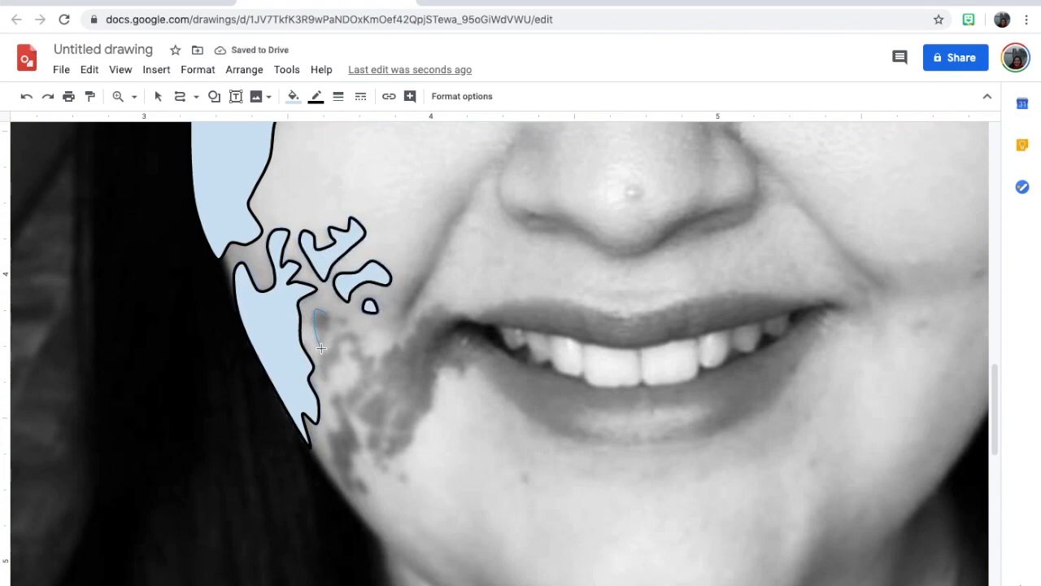
# Trace the birthmark area reaching toward the corner of the mouth as a larger curve shape
pyautogui.click(331, 326)
pyautogui.click(318, 310)
pyautogui.moveTo(336, 314); pyautogui.dragTo(335, 315)
pyautogui.moveTo(389, 473)
pyautogui.mouseDown()
pyautogui.moveTo(462, 340)
pyautogui.moveTo(411, 322)
pyautogui.moveTo(380, 365)
pyautogui.moveTo(344, 333)
pyautogui.moveTo(321, 378)
pyautogui.moveTo(347, 352)
pyautogui.moveTo(325, 428)
pyautogui.moveTo(362, 497)
pyautogui.moveTo(366, 424)
pyautogui.moveTo(393, 475)
pyautogui.mouseUp()
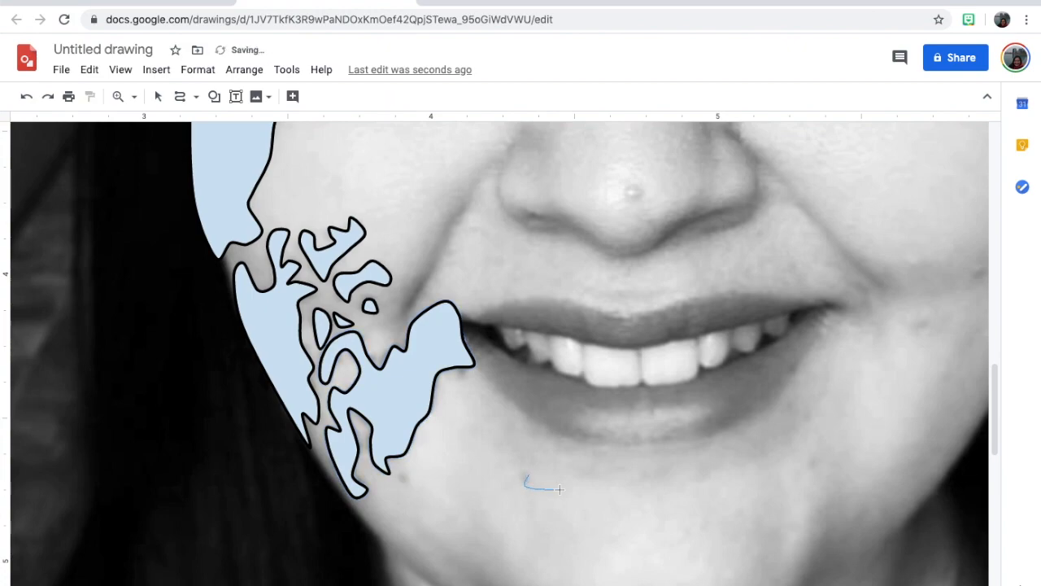
# Select all the traced birthmark shapes on the cheek and group them into a single object
pyautogui.click(134, 96)
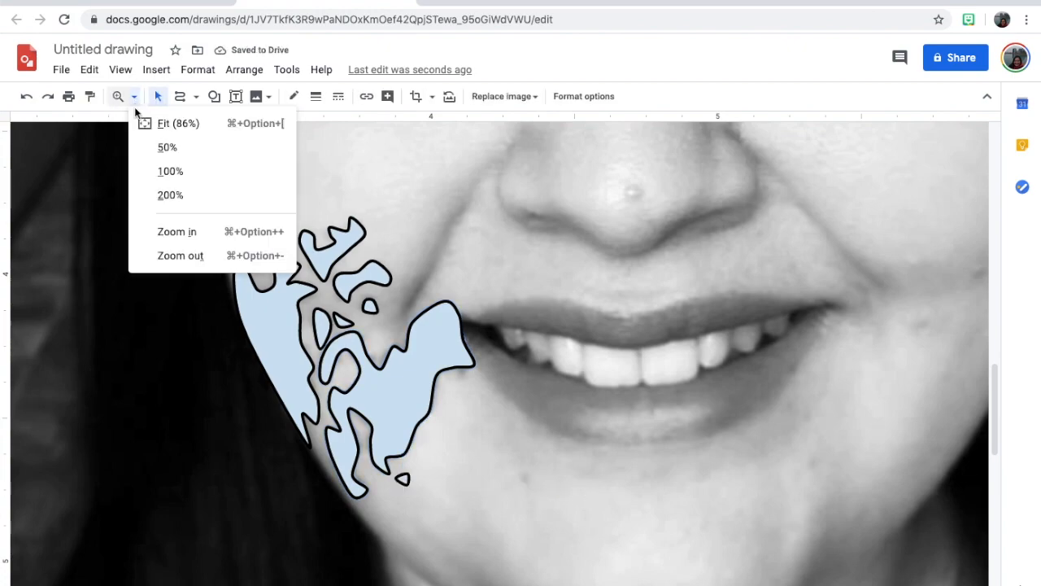
pyautogui.click(160, 186)
pyautogui.scroll(2, 629, 264)
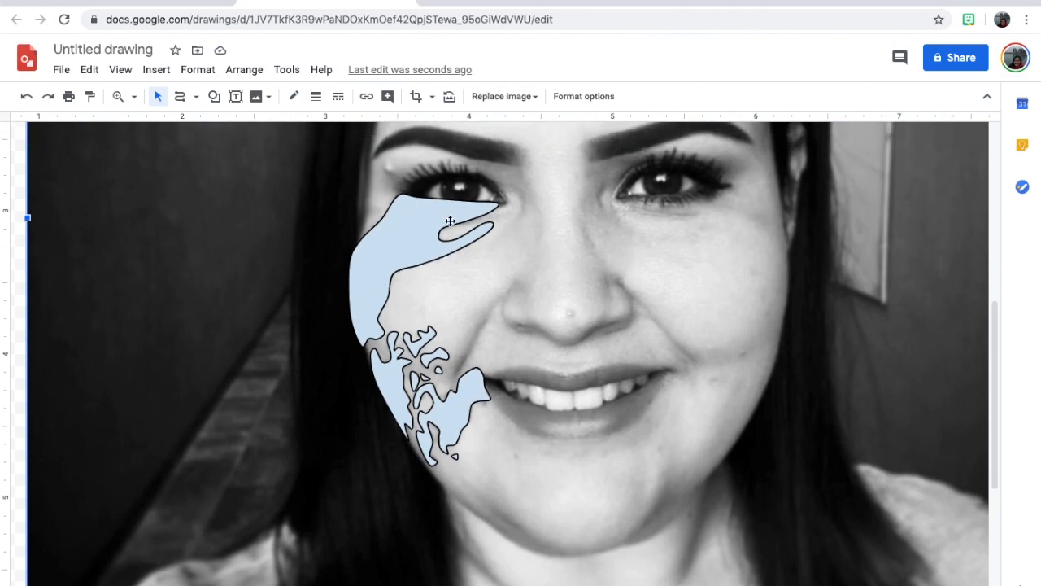
pyautogui.click(393, 257)
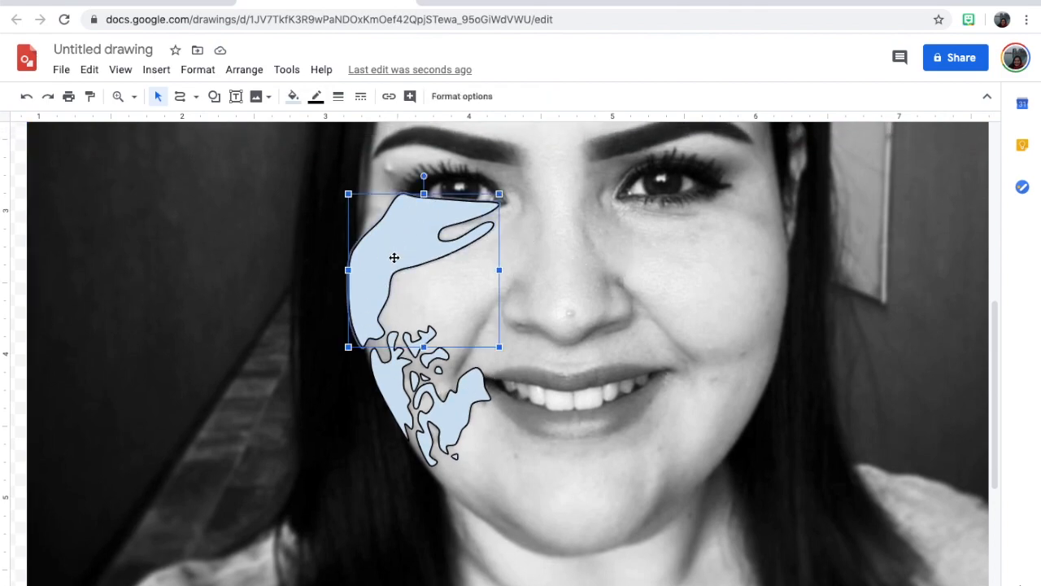
pyautogui.keyDown('shift'); pyautogui.click(397, 378); pyautogui.keyUp('shift')
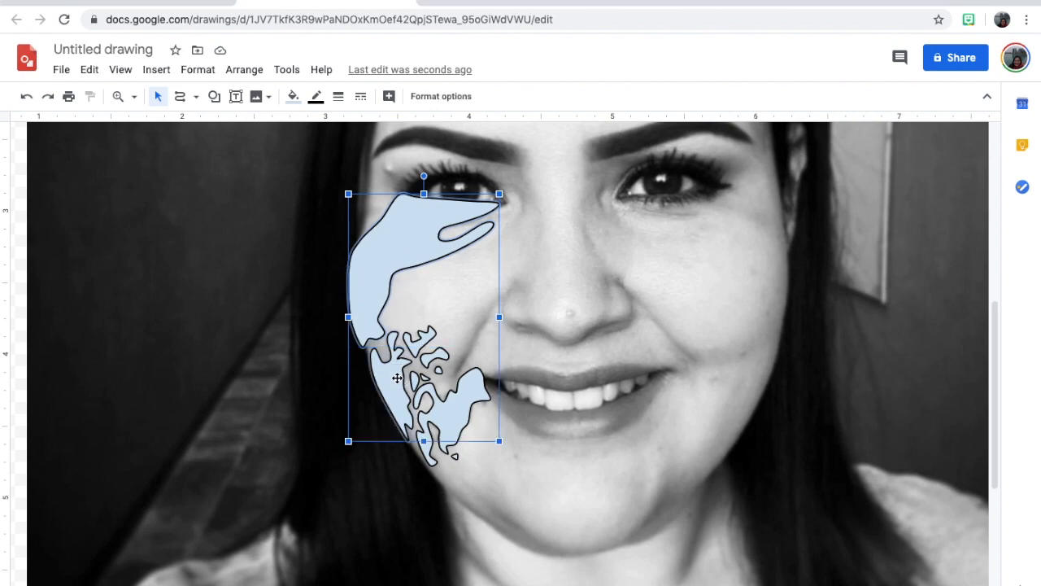
pyautogui.keyDown('shift'); pyautogui.click(414, 378); pyautogui.keyUp('shift')
pyautogui.keyDown('shift'); pyautogui.click(425, 380); pyautogui.keyUp('shift')
pyautogui.keyDown('shift'); pyautogui.click(454, 455); pyautogui.keyUp('shift')
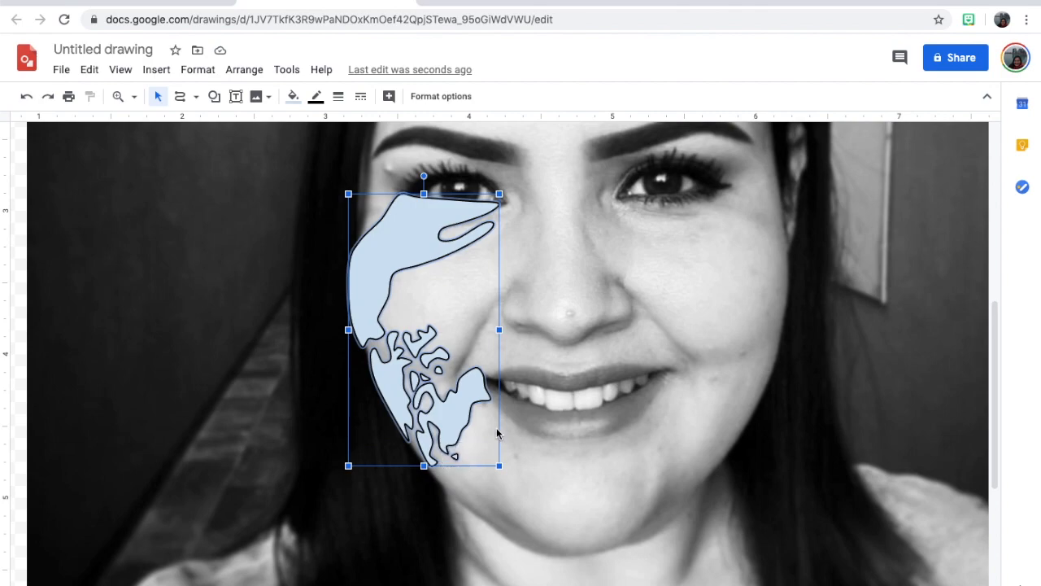
pyautogui.rightClick(395, 258)
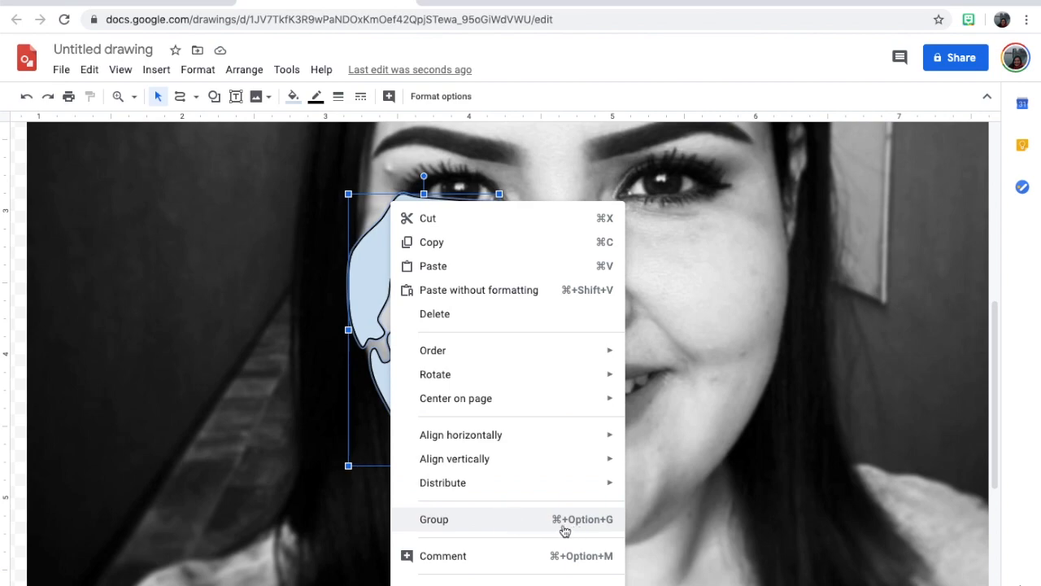
pyautogui.click(522, 519)
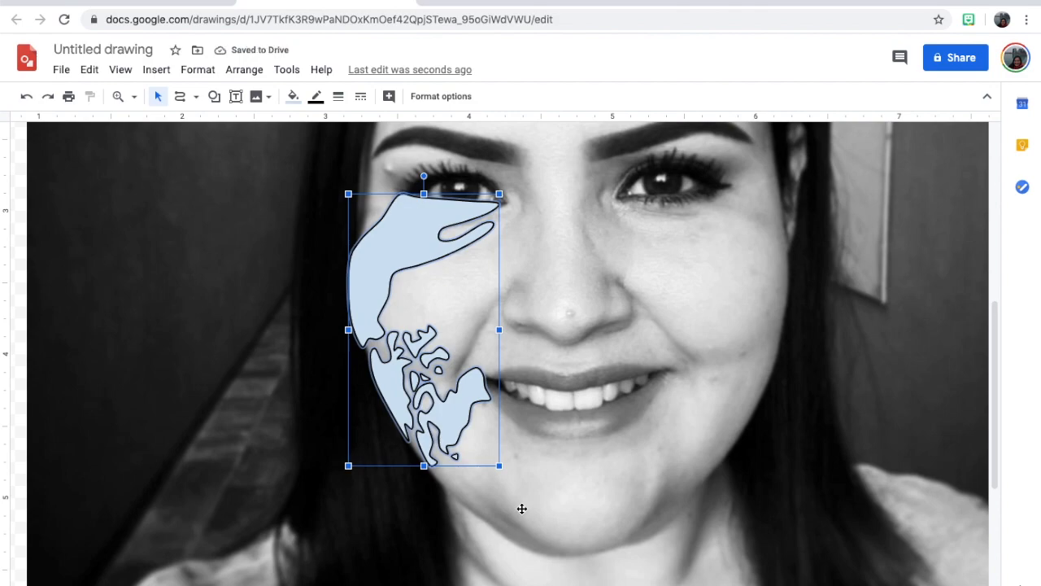
# Make the grouped birthmark's outline transparent and fill it with a semi-transparent custom brown, #4c2e2247
pyautogui.click(316, 96)
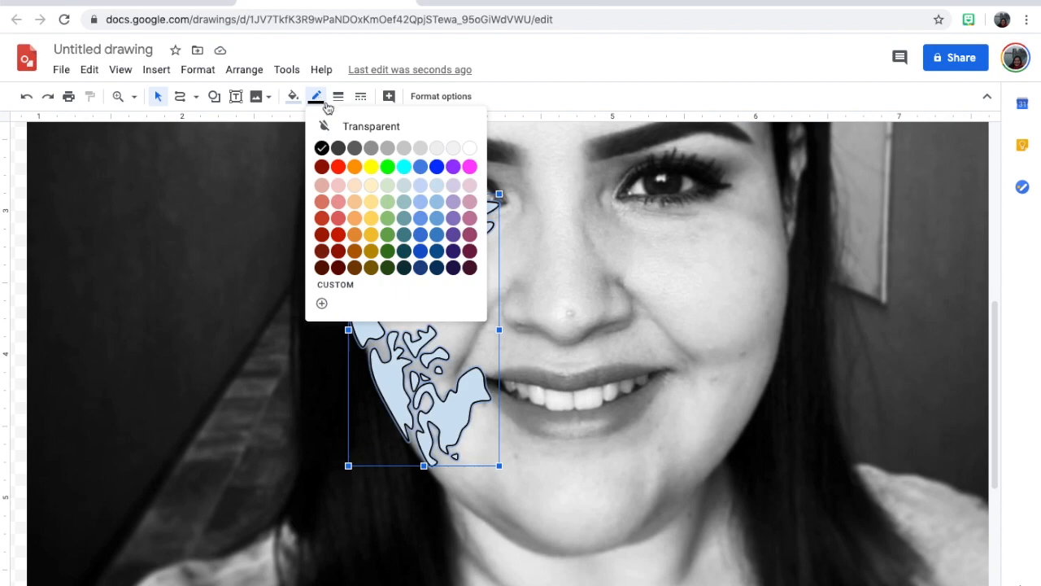
pyautogui.click(365, 126)
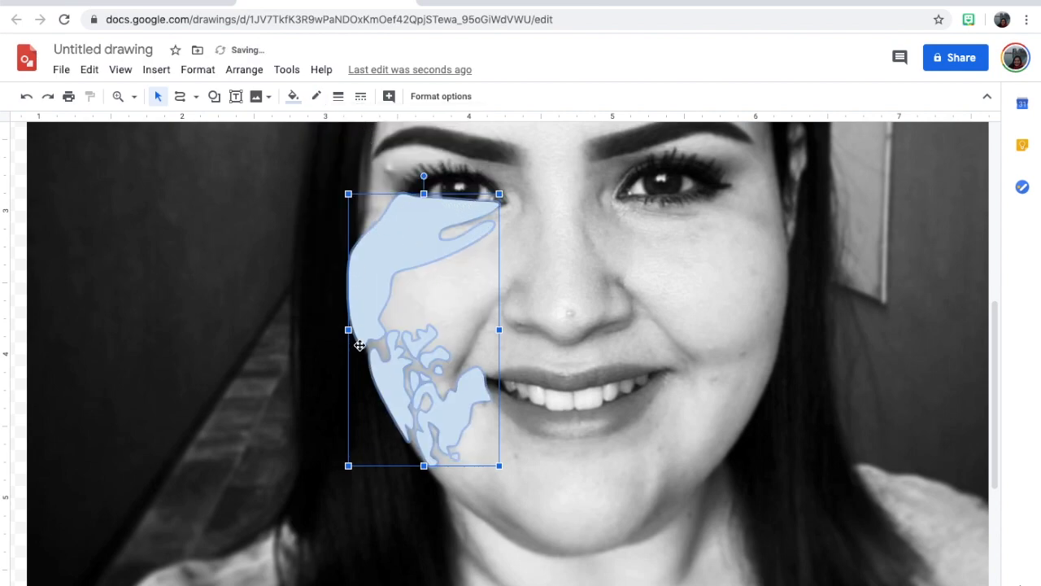
pyautogui.click(292, 97)
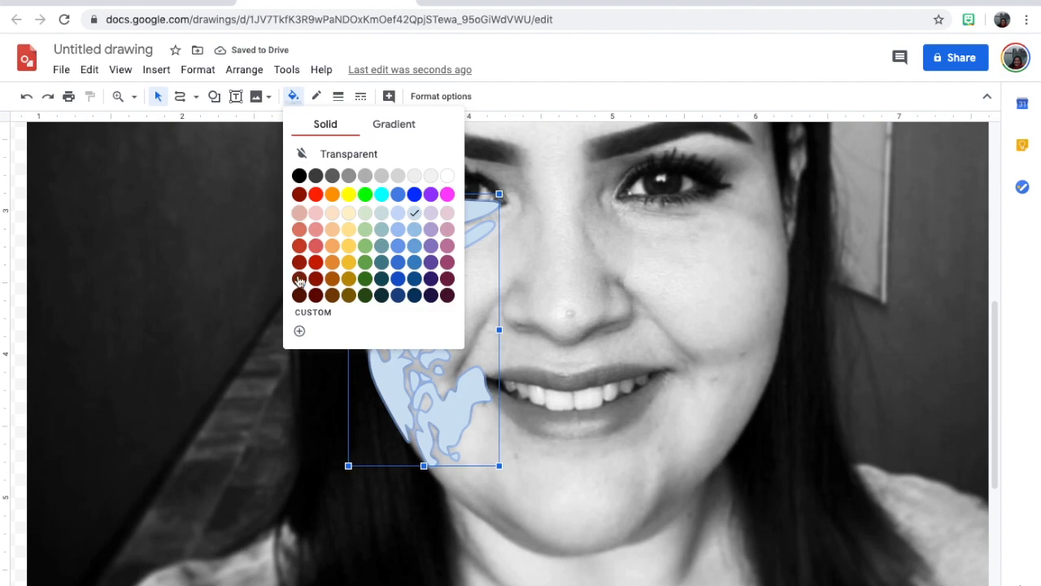
pyautogui.click(314, 316)
pyautogui.click(513, 170)
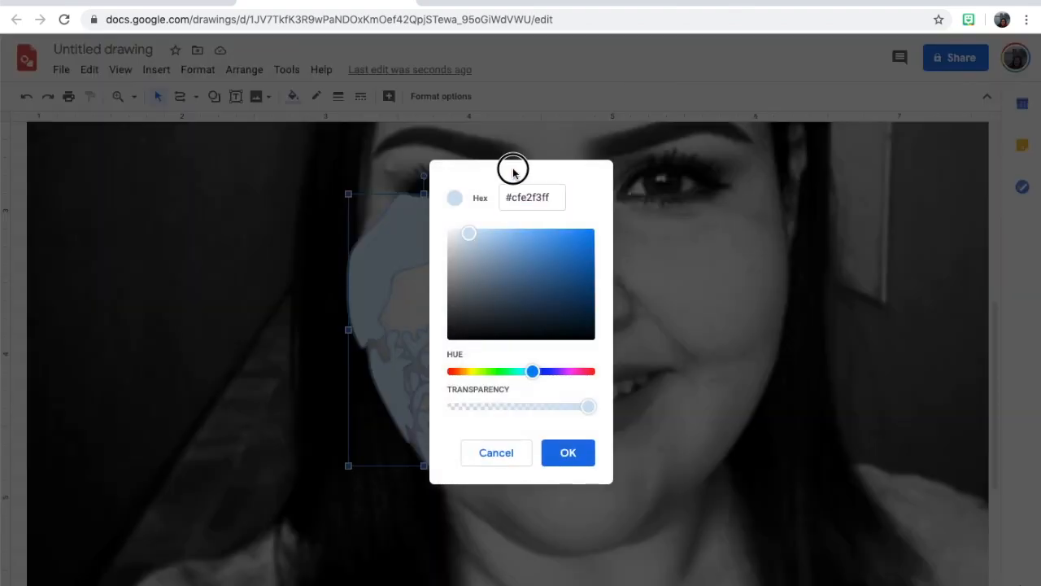
pyautogui.moveTo(533, 372); pyautogui.dragTo(449, 376)
pyautogui.moveTo(503, 283); pyautogui.dragTo(521, 299)
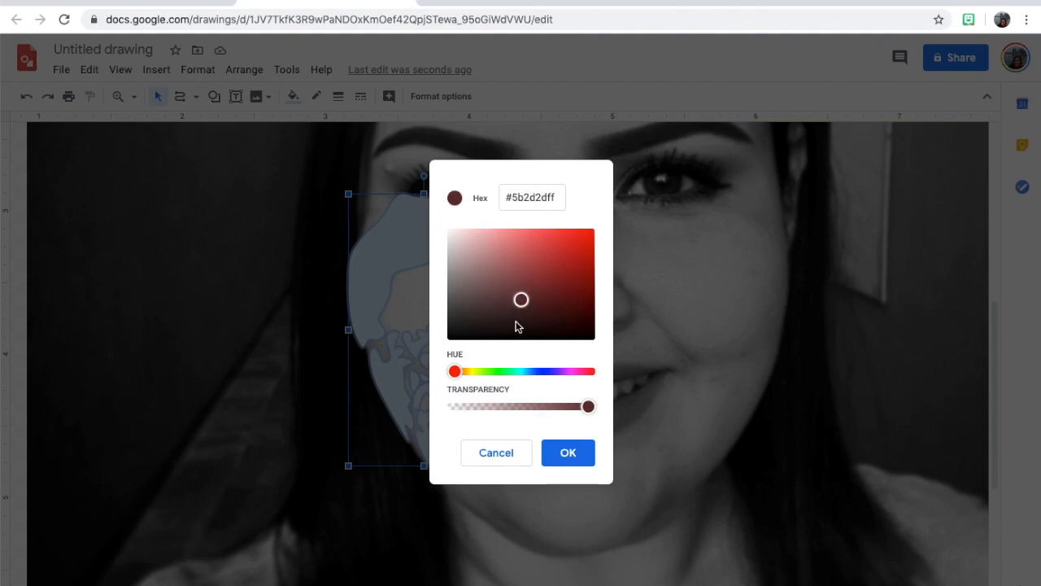
pyautogui.moveTo(458, 374); pyautogui.dragTo(462, 372)
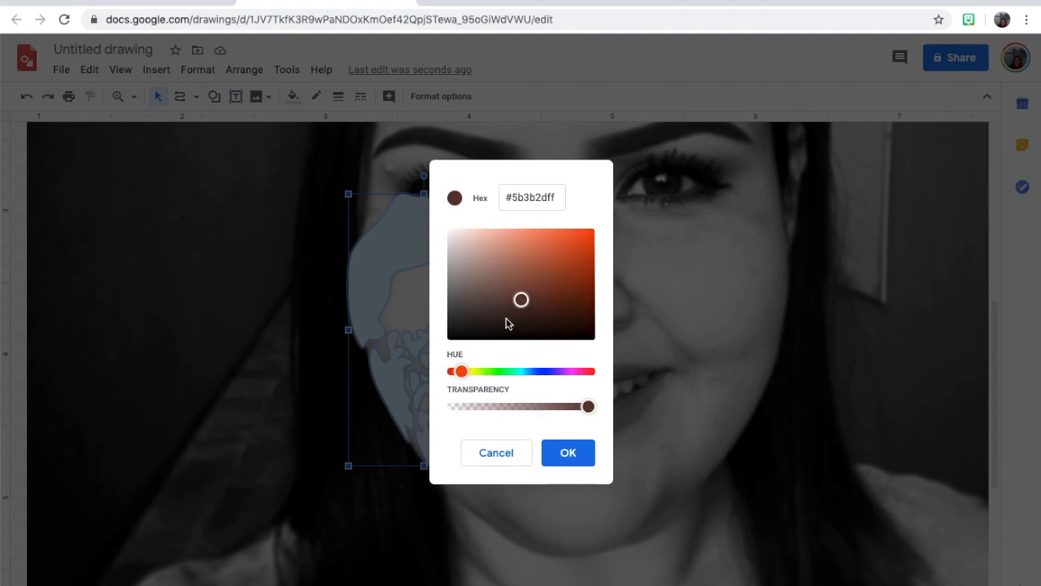
pyautogui.moveTo(521, 304); pyautogui.dragTo(529, 306)
pyautogui.moveTo(589, 409); pyautogui.dragTo(494, 410)
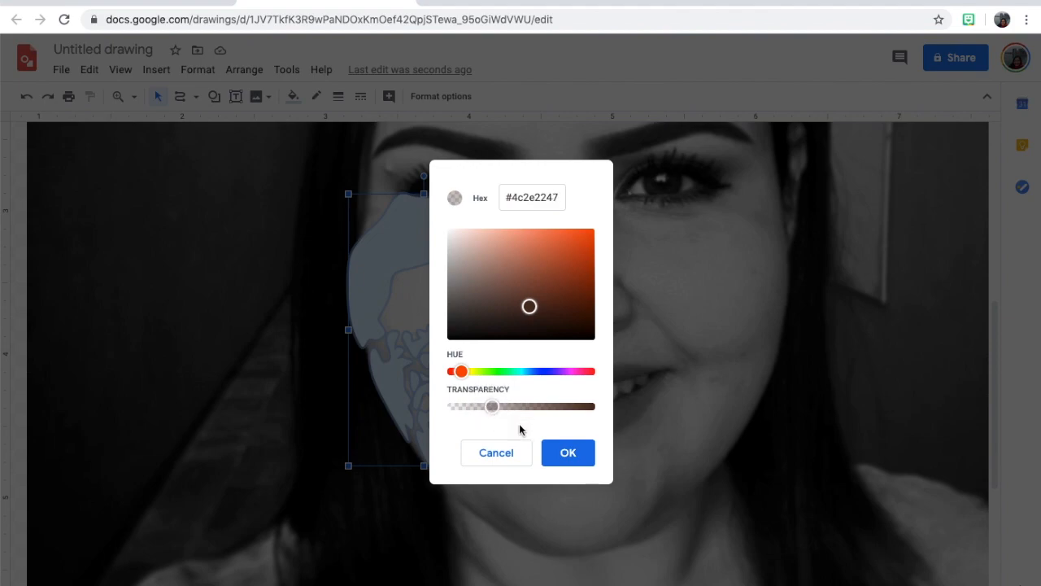
pyautogui.click(568, 455)
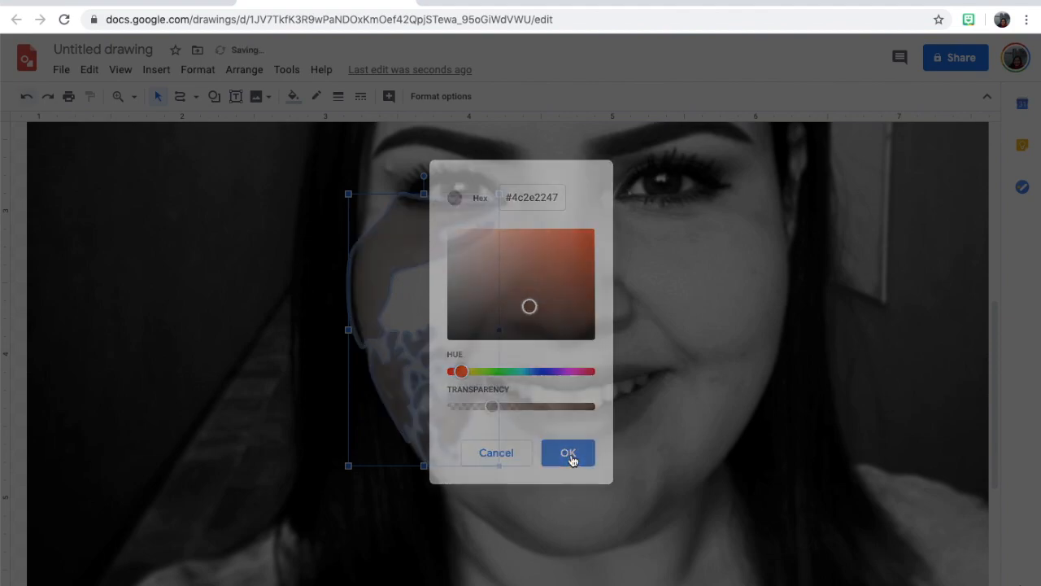
# Select and delete the grayscale reference photo, leaving only the birthmark shape
pyautogui.click(794, 323)
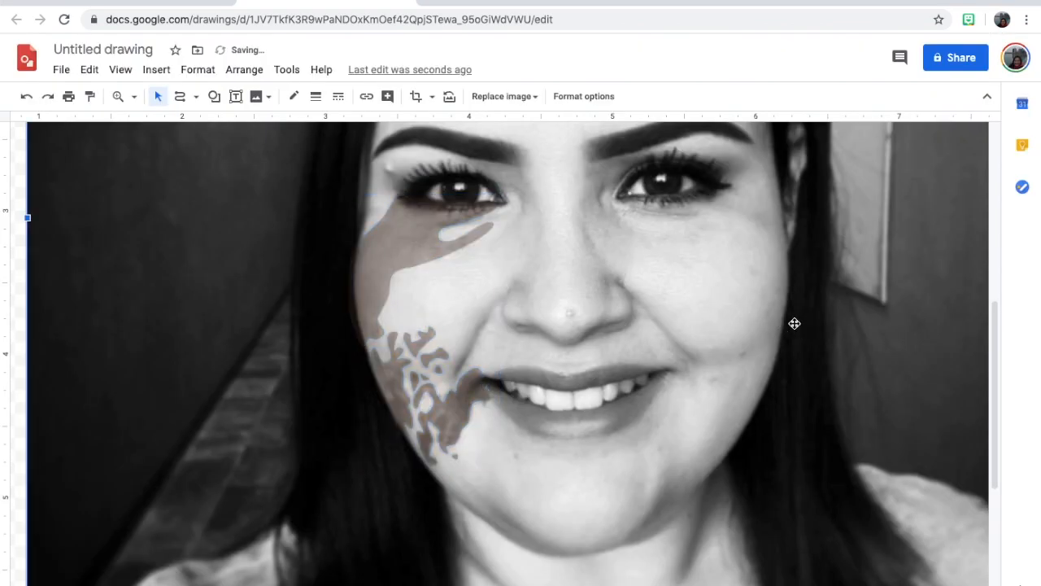
pyautogui.click(134, 98)
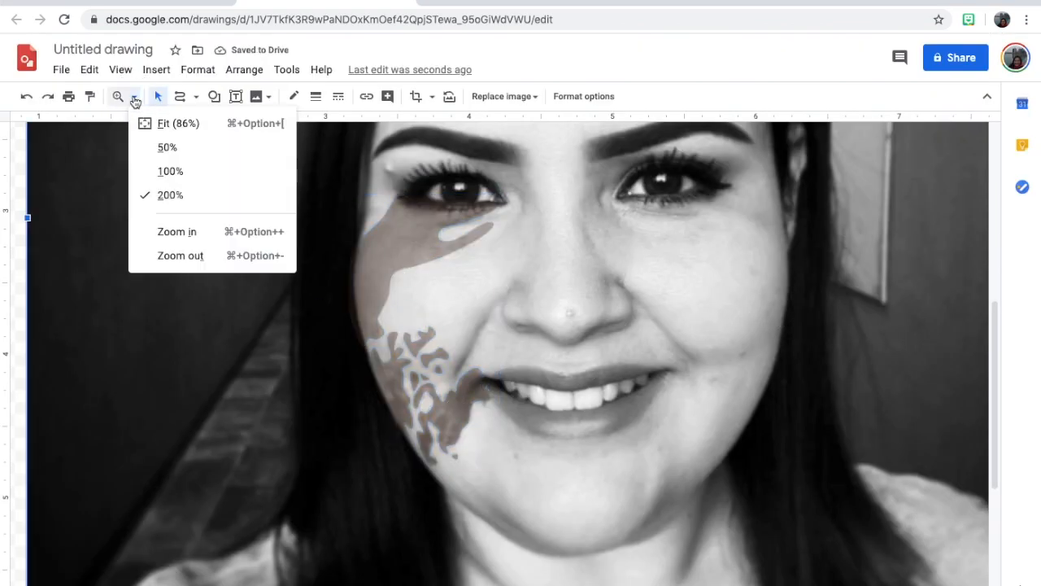
pyautogui.click(169, 168)
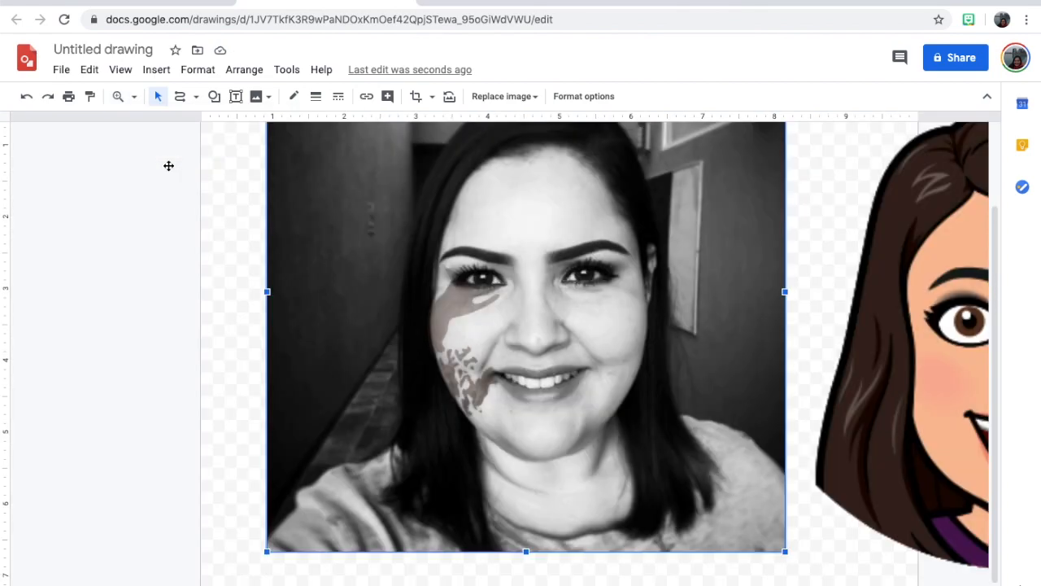
pyautogui.click(822, 258)
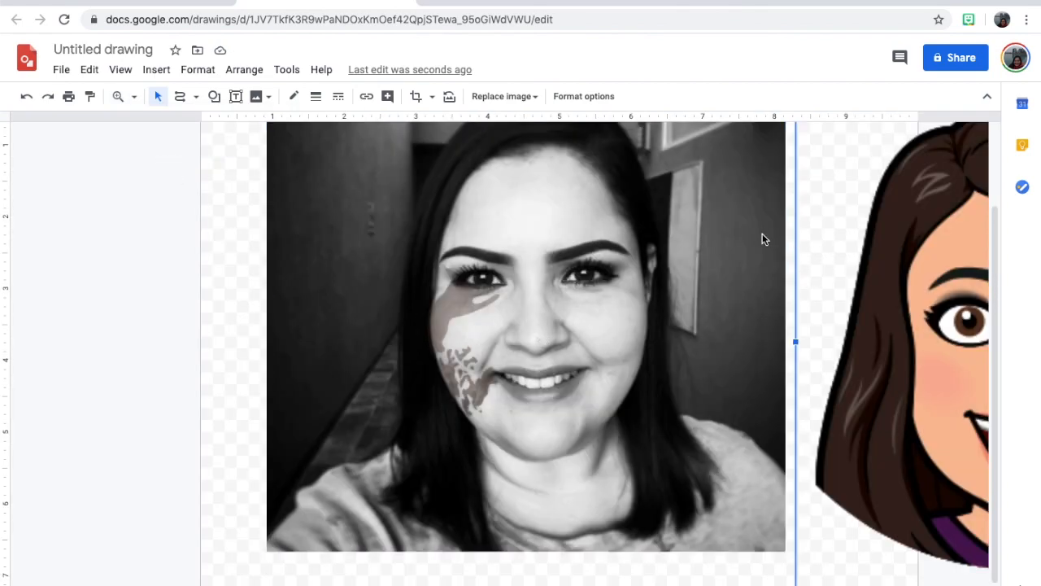
pyautogui.click(393, 179)
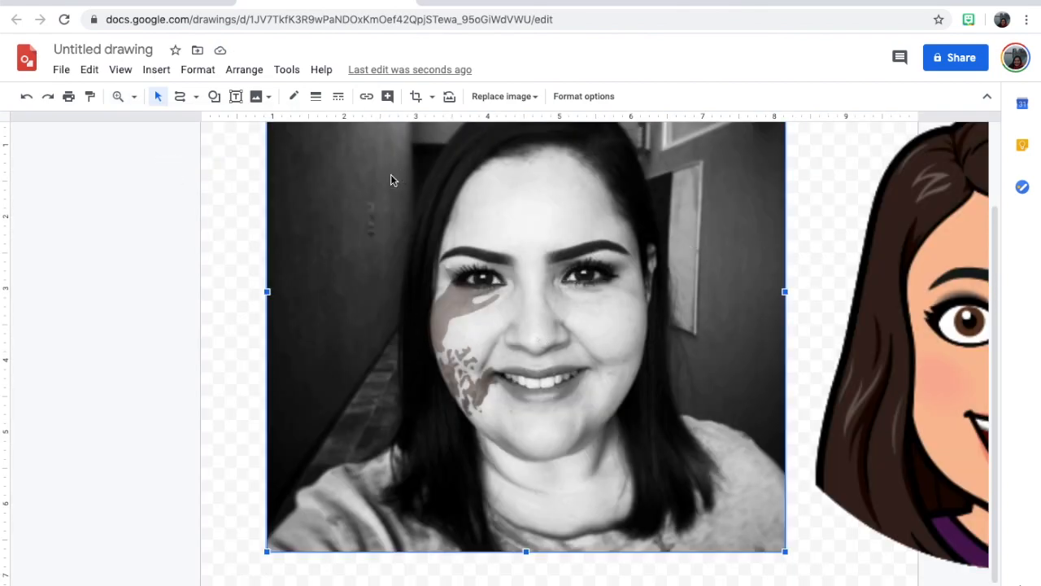
pyautogui.press('Delete')
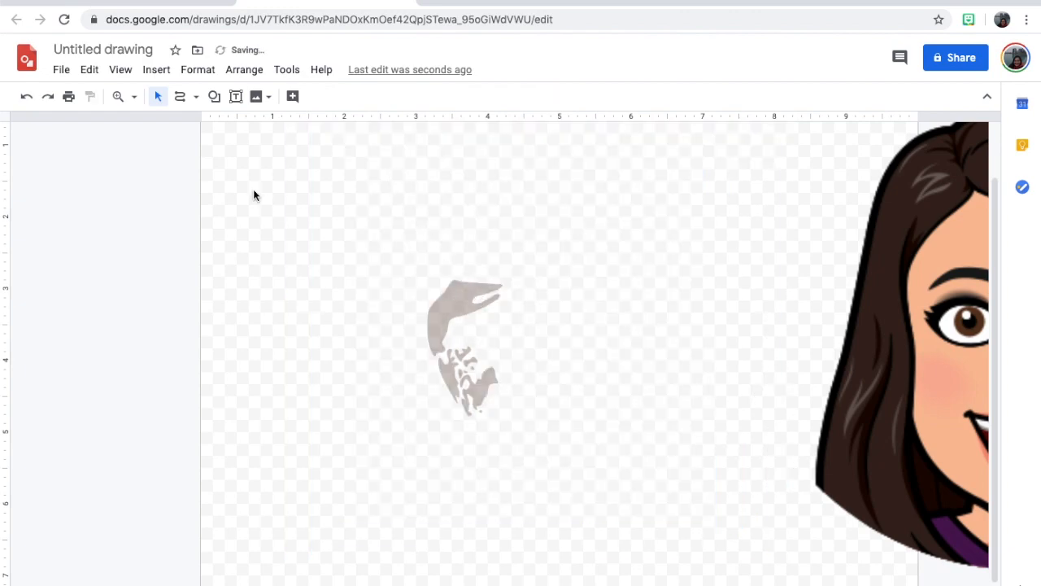
# Move the birthmark shape off the page to its left and drag a duplicate of it onto the page
pyautogui.click(134, 96)
pyautogui.click(159, 148)
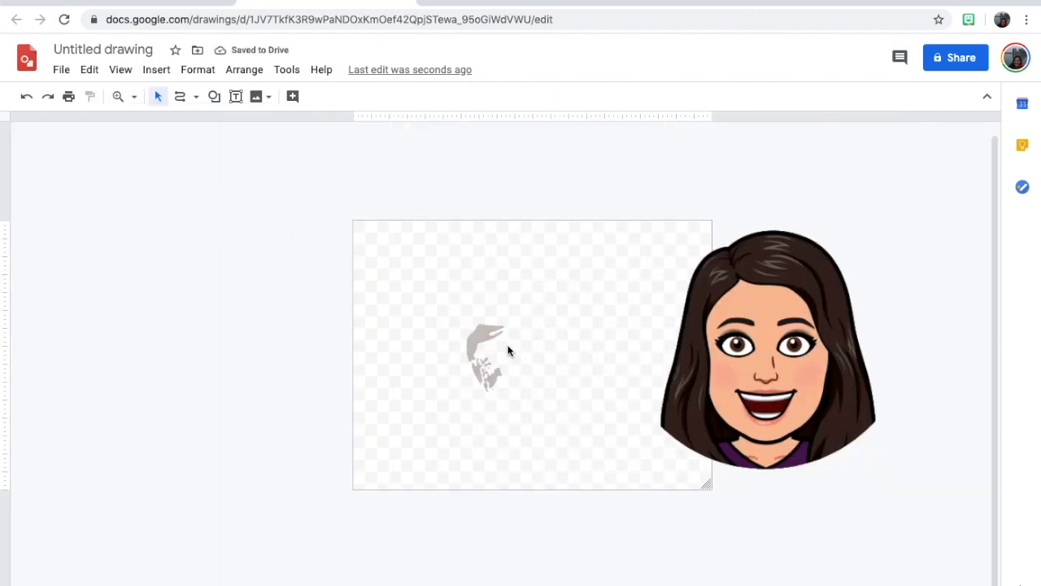
pyautogui.click(478, 339)
pyautogui.moveTo(481, 339); pyautogui.dragTo(307, 322)
pyautogui.click(432, 333)
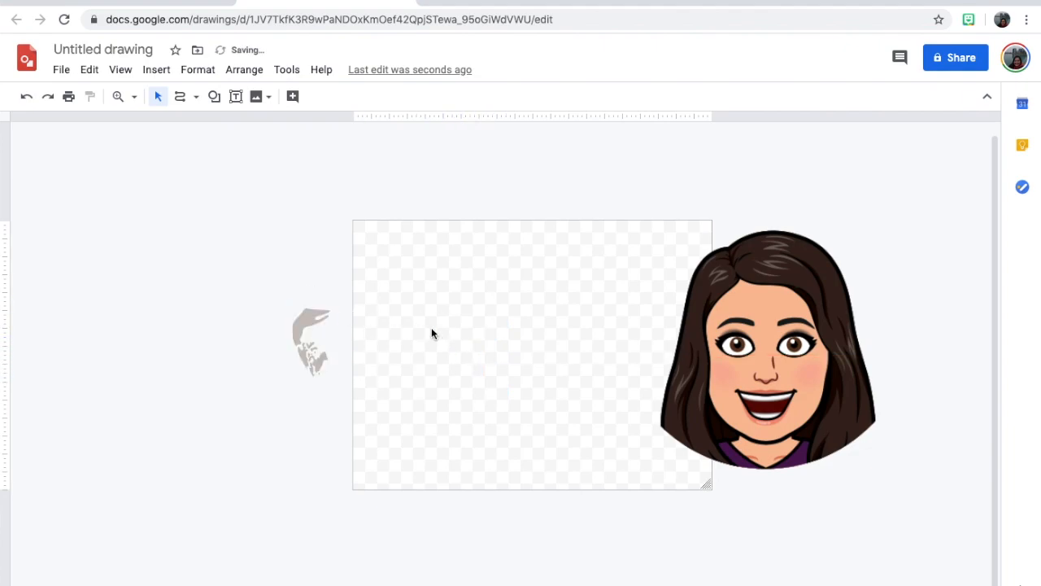
pyautogui.click(309, 322)
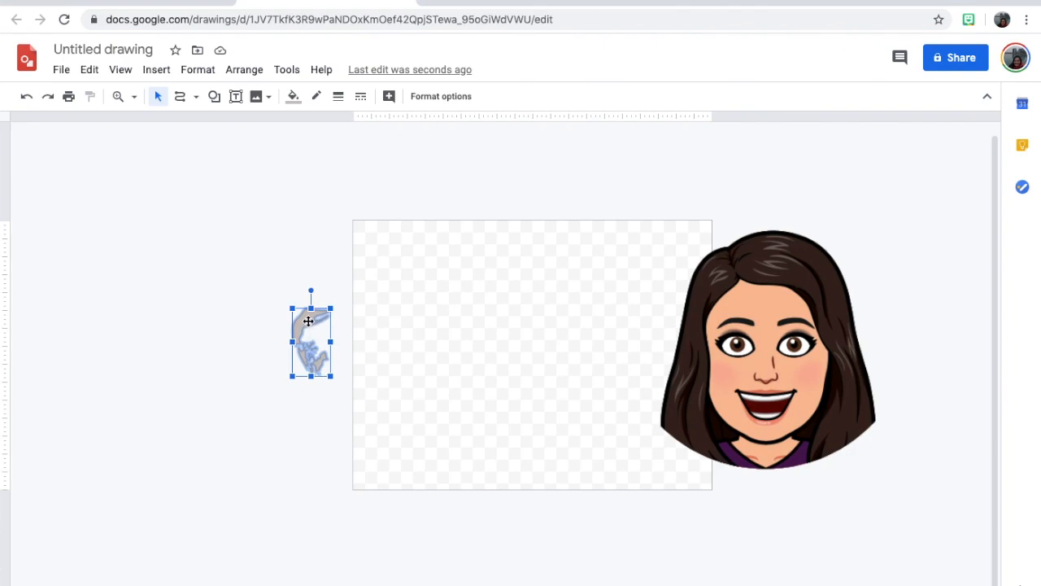
pyautogui.moveTo(308, 323); pyautogui.dragTo(432, 317)
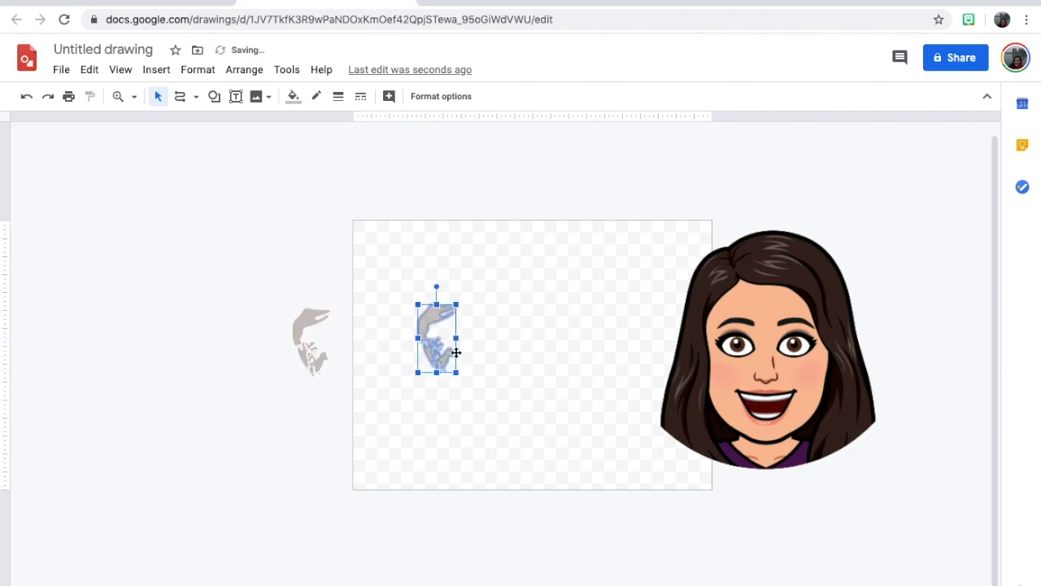
# Move the Bitmoji avatar onto the page, setting the birthmark copy aside, and shrink the page to fit the avatar
pyautogui.click(727, 365)
pyautogui.moveTo(815, 379); pyautogui.dragTo(641, 379)
pyautogui.moveTo(449, 327); pyautogui.dragTo(781, 312)
pyautogui.moveTo(632, 339); pyautogui.dragTo(474, 351)
pyautogui.click(719, 459)
pyautogui.moveTo(708, 487); pyautogui.dragTo(587, 467)
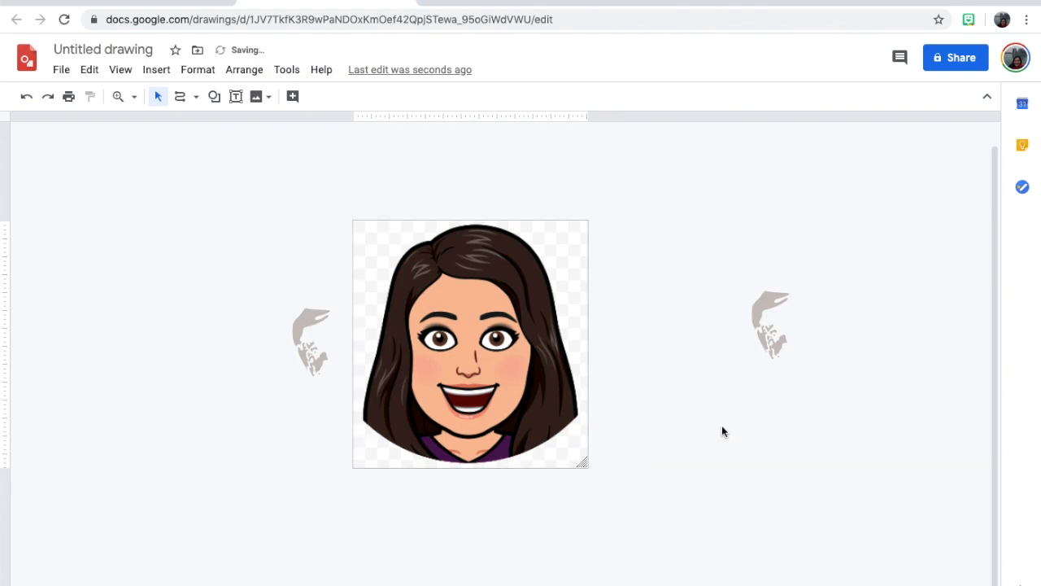
# Place the birthmark copy on the avatar's left cheek and stretch it to cover from below the eye to the mouth
pyautogui.click(765, 301)
pyautogui.moveTo(765, 303); pyautogui.dragTo(429, 357)
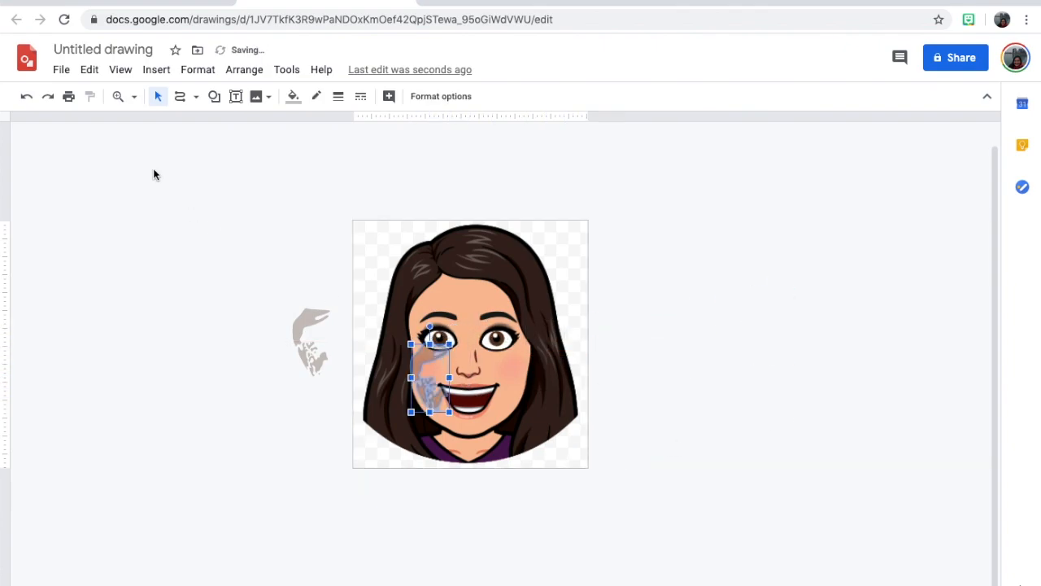
pyautogui.click(133, 98)
pyautogui.click(159, 173)
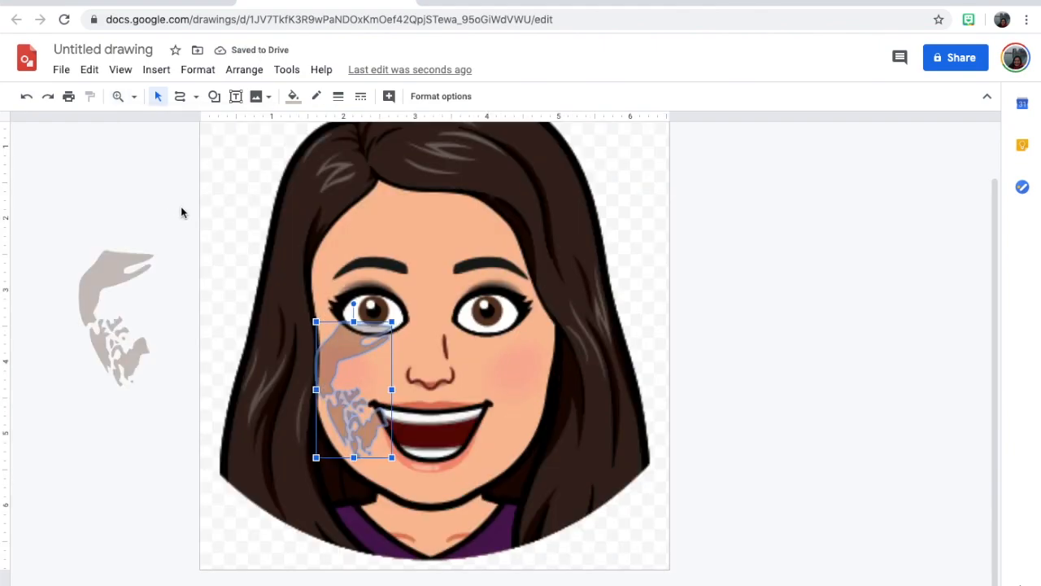
pyautogui.moveTo(363, 461)
pyautogui.mouseDown()
pyautogui.moveTo(353, 456)
pyautogui.moveTo(353, 465)
pyautogui.mouseUp()
pyautogui.moveTo(317, 393); pyautogui.dragTo(305, 394)
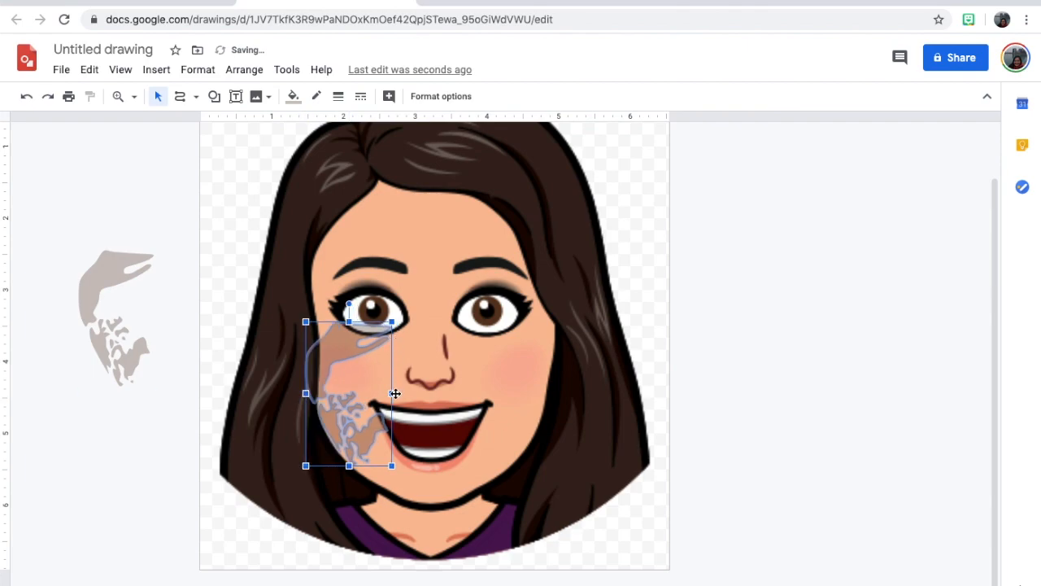
pyautogui.moveTo(349, 321); pyautogui.dragTo(356, 301)
pyautogui.click(731, 327)
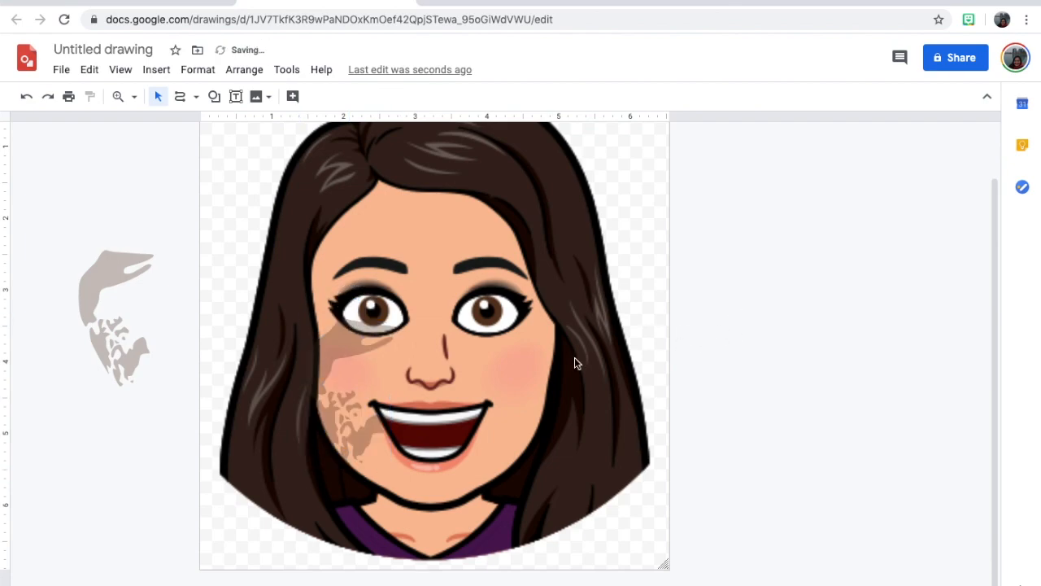
# Fine-tune the birthmark's size and position on the avatar's cheek by adjusting its corner handles
pyautogui.click(337, 346)
pyautogui.click(134, 97)
pyautogui.click(176, 231)
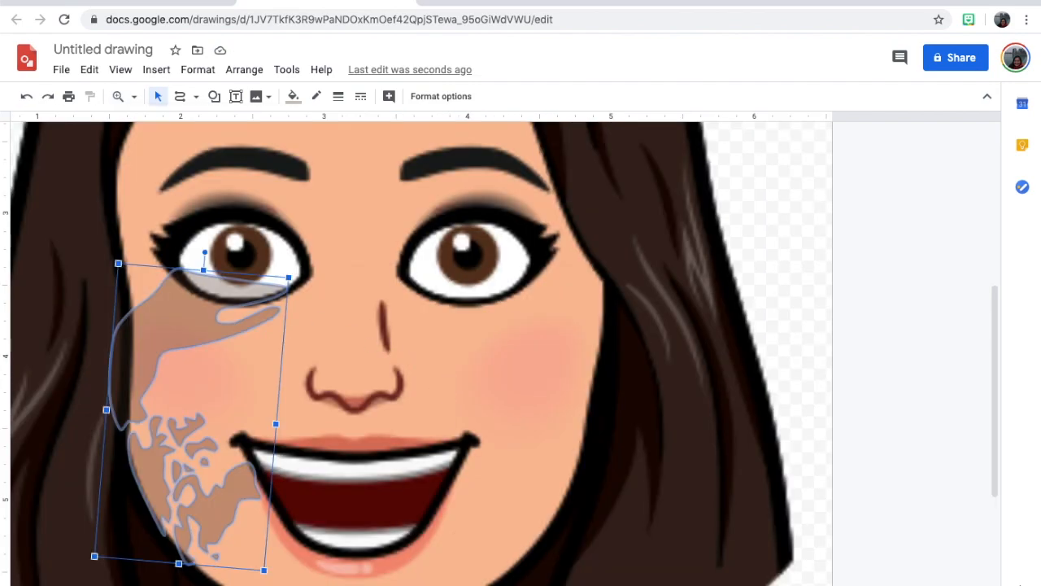
pyautogui.hscroll(-3, 293, 418)
pyautogui.scroll(-1, 411, 450)
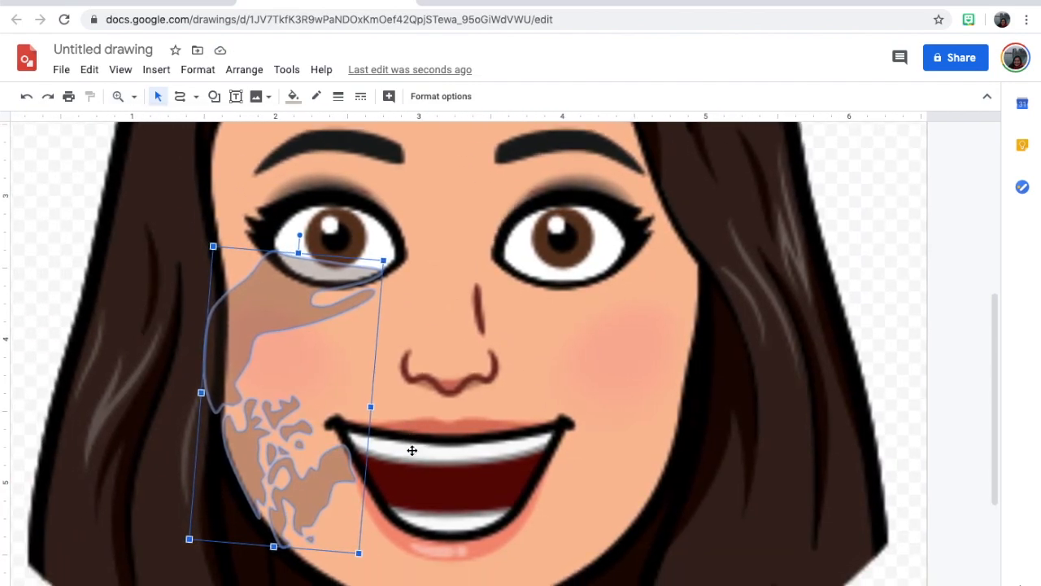
pyautogui.scroll(-2, 412, 449)
pyautogui.scroll(1, 407, 421)
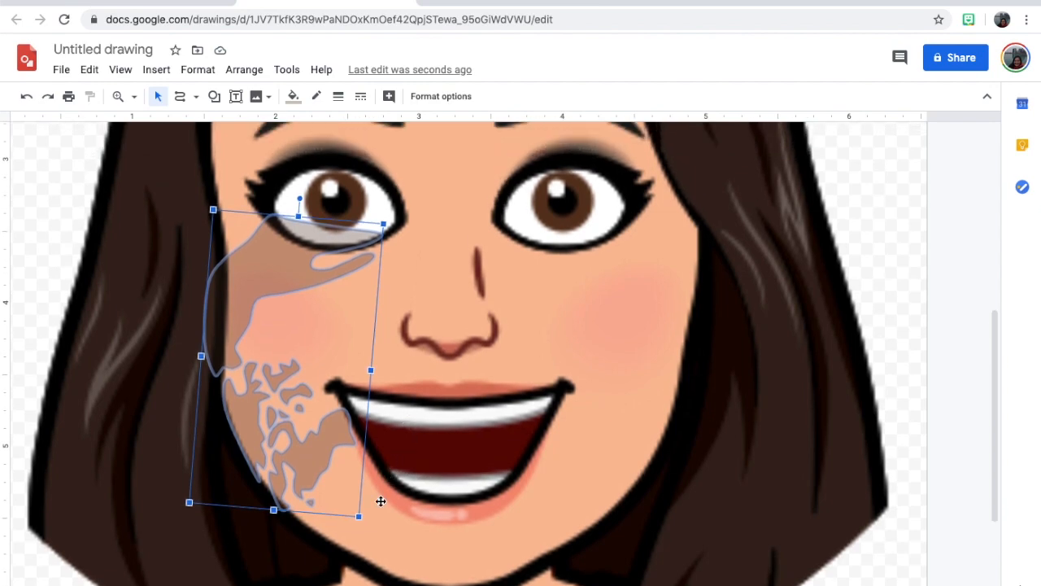
pyautogui.moveTo(360, 518); pyautogui.dragTo(355, 497)
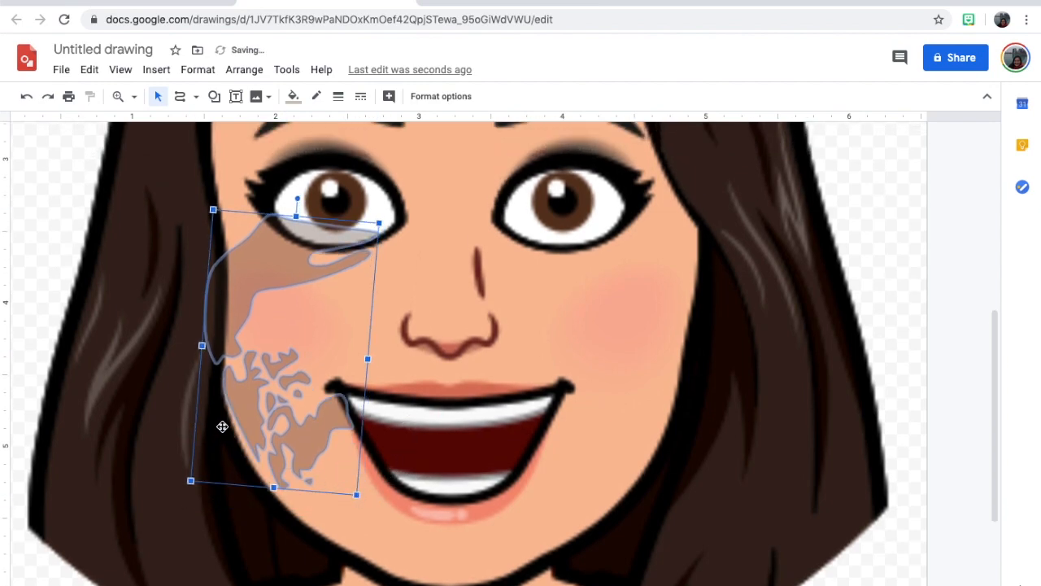
pyautogui.moveTo(191, 481); pyautogui.dragTo(179, 485)
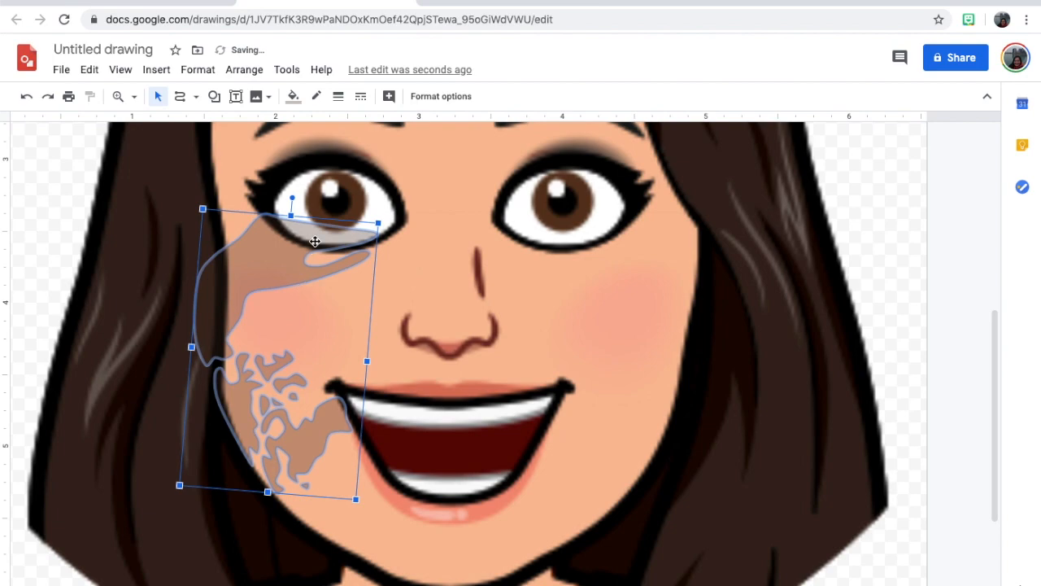
# Nudge the birthmark group slightly and pull its left edge a little inward on the avatar's cheek
pyautogui.moveTo(294, 199); pyautogui.dragTo(297, 200)
pyautogui.click(456, 268)
pyautogui.scroll(2, 475, 300)
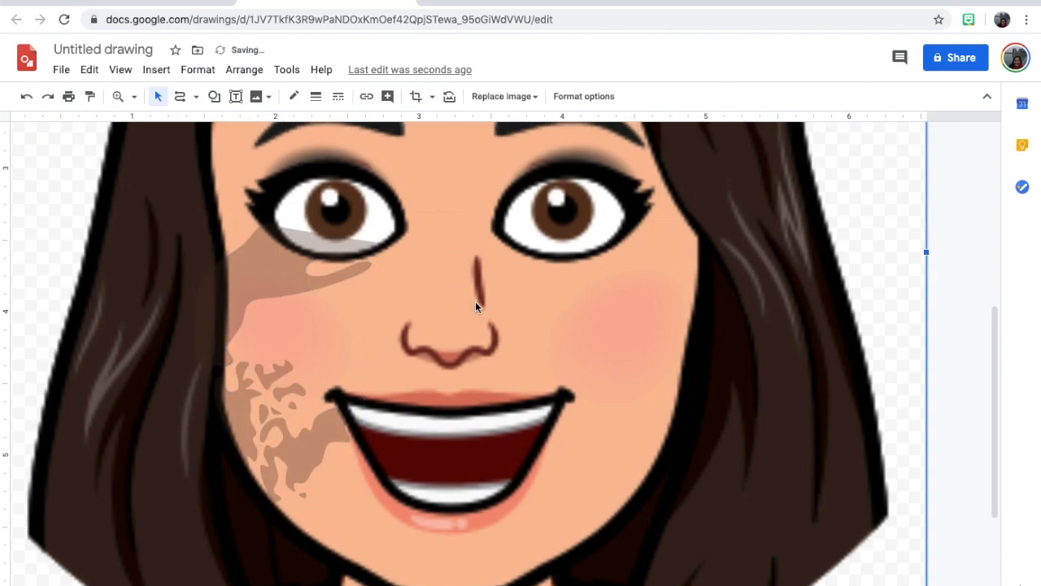
pyautogui.click(272, 287)
pyautogui.moveTo(192, 359); pyautogui.dragTo(205, 363)
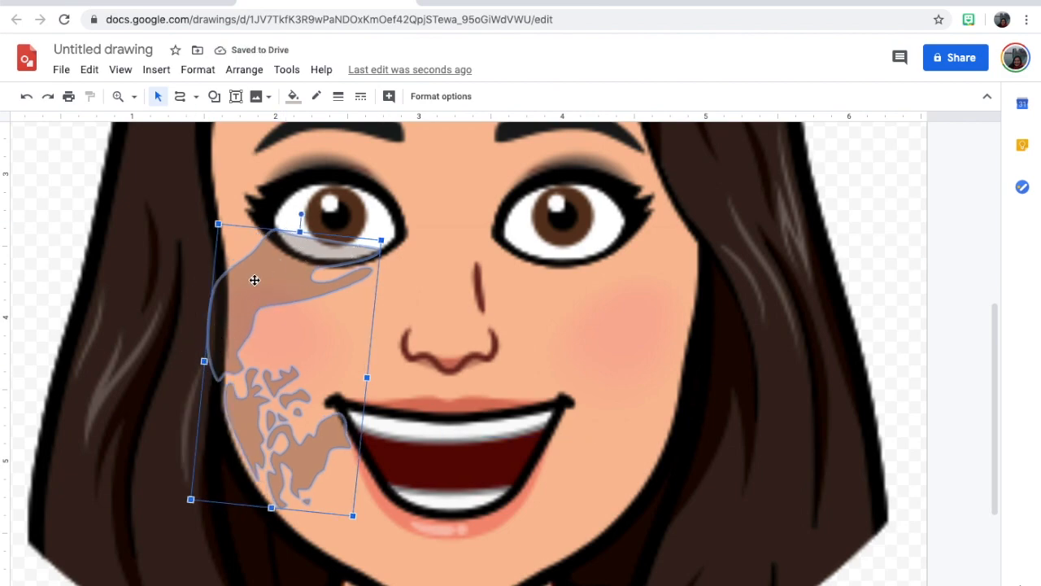
pyautogui.click(190, 317)
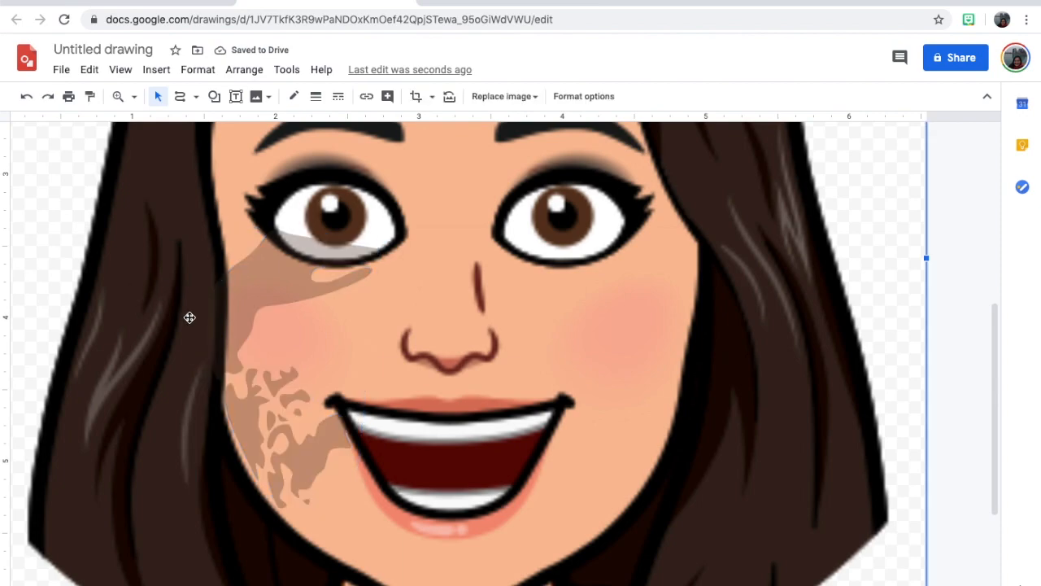
# Edit the points of the birthmark's upper shape to fit its outline along the eye and the side of the cheek
pyautogui.click(252, 288)
pyautogui.doubleClick(259, 281)
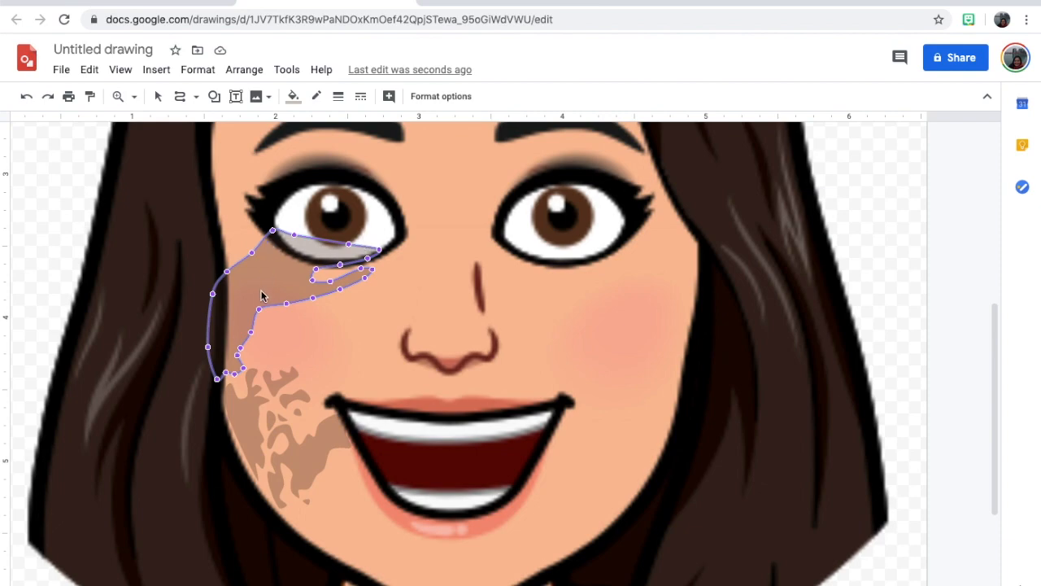
pyautogui.moveTo(215, 295); pyautogui.dragTo(223, 300)
pyautogui.moveTo(209, 347); pyautogui.dragTo(221, 356)
pyautogui.moveTo(296, 234); pyautogui.dragTo(265, 236)
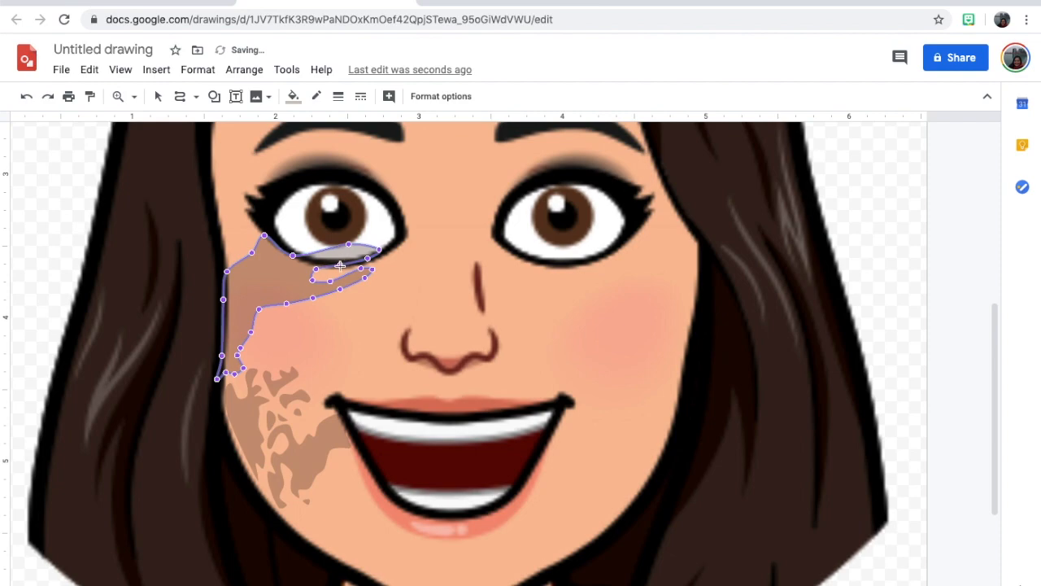
pyautogui.moveTo(350, 242); pyautogui.dragTo(381, 253)
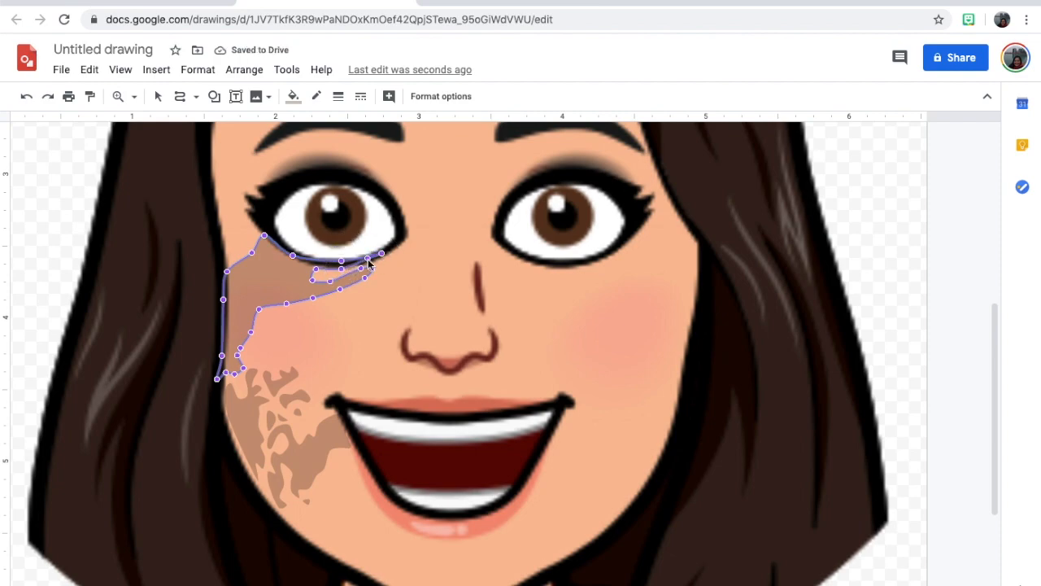
# Edit the points of the birthmark's lower spotted shape to pull its tip away from the corner of the mouth
pyautogui.click(338, 431)
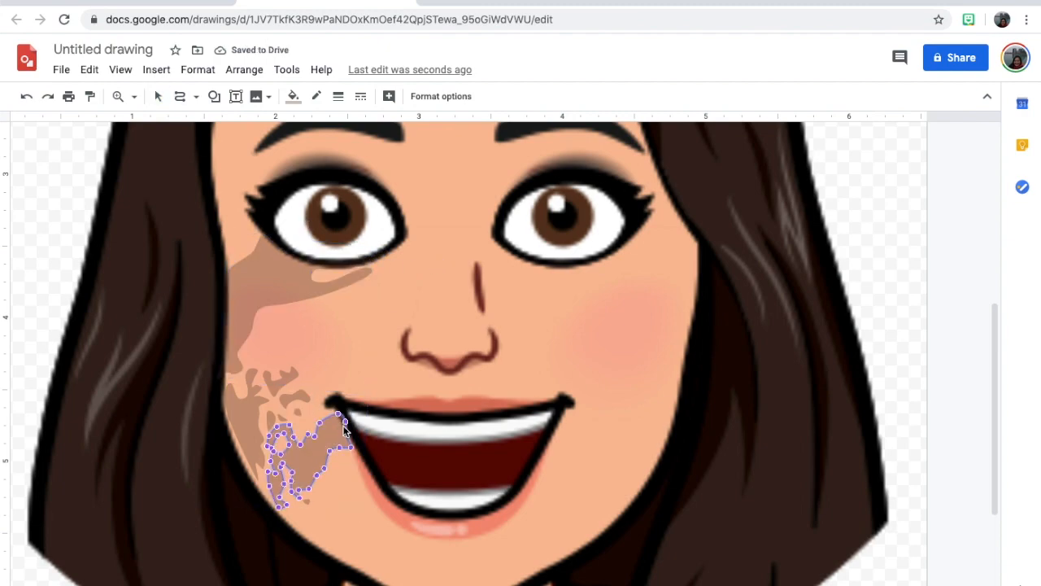
pyautogui.click(333, 409)
pyautogui.click(340, 399)
pyautogui.click(321, 415)
pyautogui.moveTo(351, 447)
pyautogui.mouseDown()
pyautogui.moveTo(338, 437)
pyautogui.moveTo(342, 416)
pyautogui.moveTo(346, 432)
pyautogui.mouseUp()
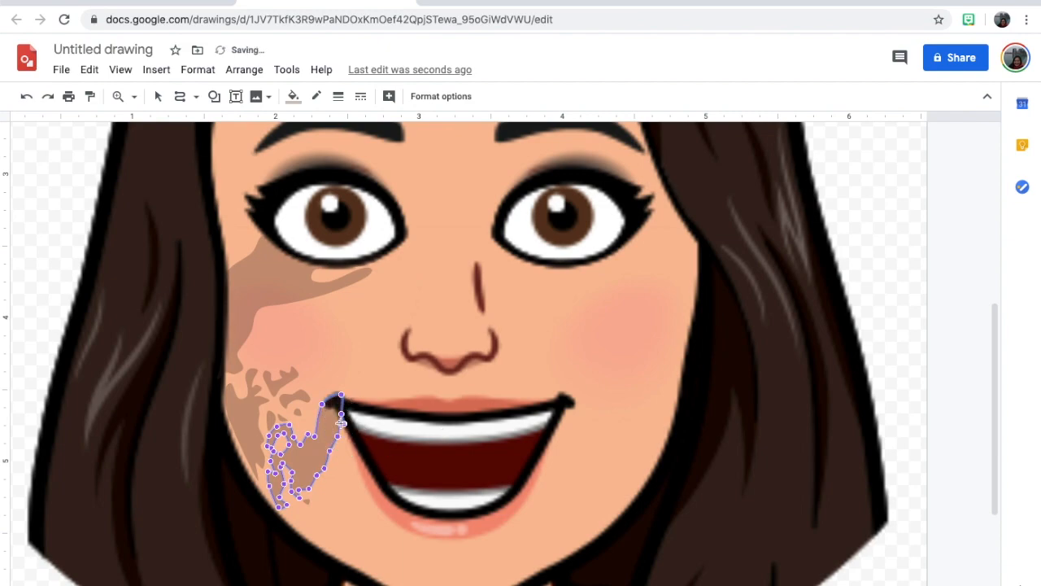
# Fill the whole birthmark group with a semi-transparent custom brown, hex #4c2e224f
pyautogui.click(887, 266)
pyautogui.click(944, 232)
pyautogui.doubleClick(241, 433)
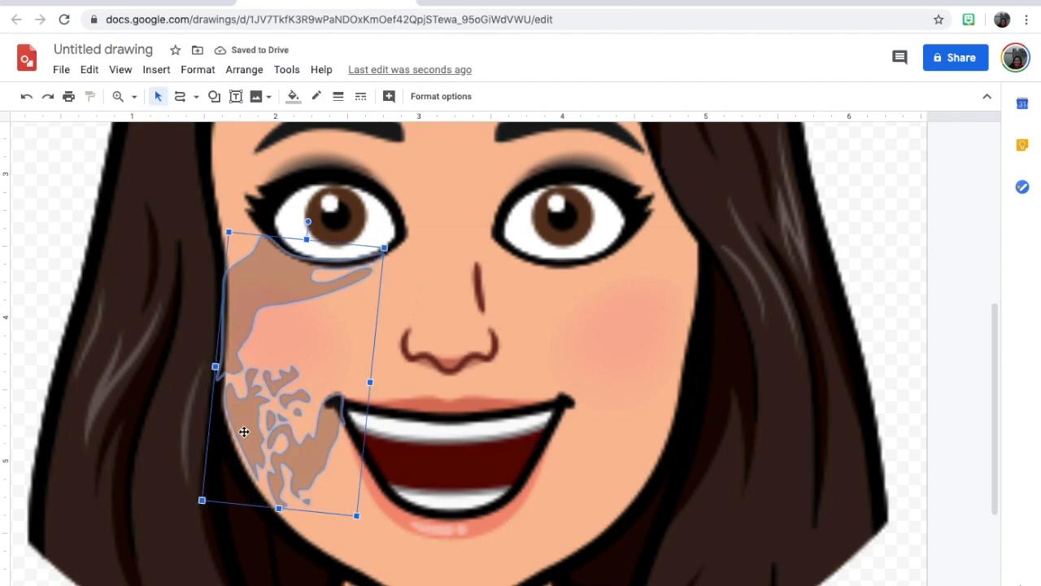
pyautogui.press('Escape')
pyautogui.hotkey('ctrl', 'alt', '-')
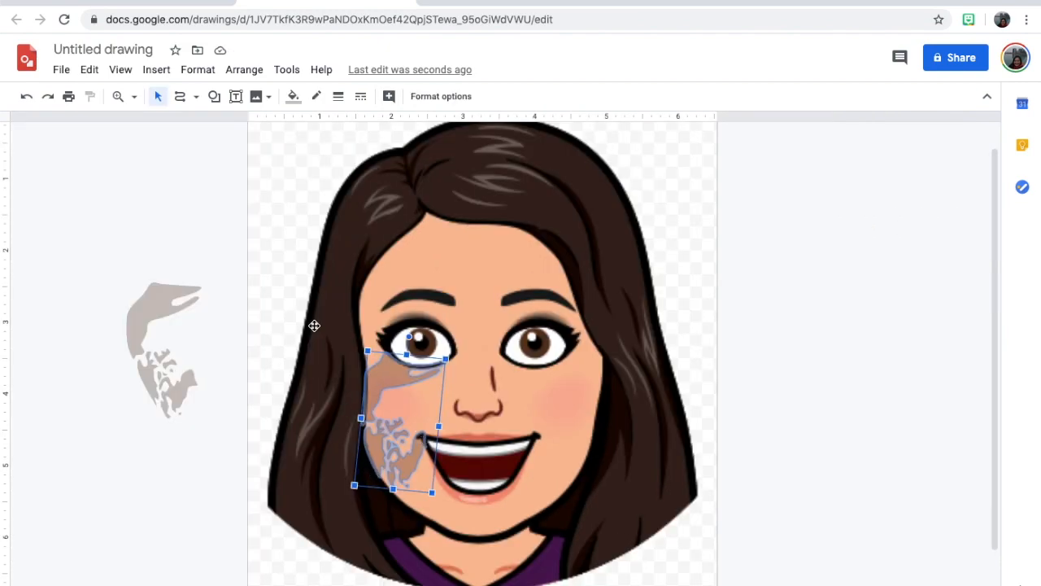
pyautogui.click(294, 96)
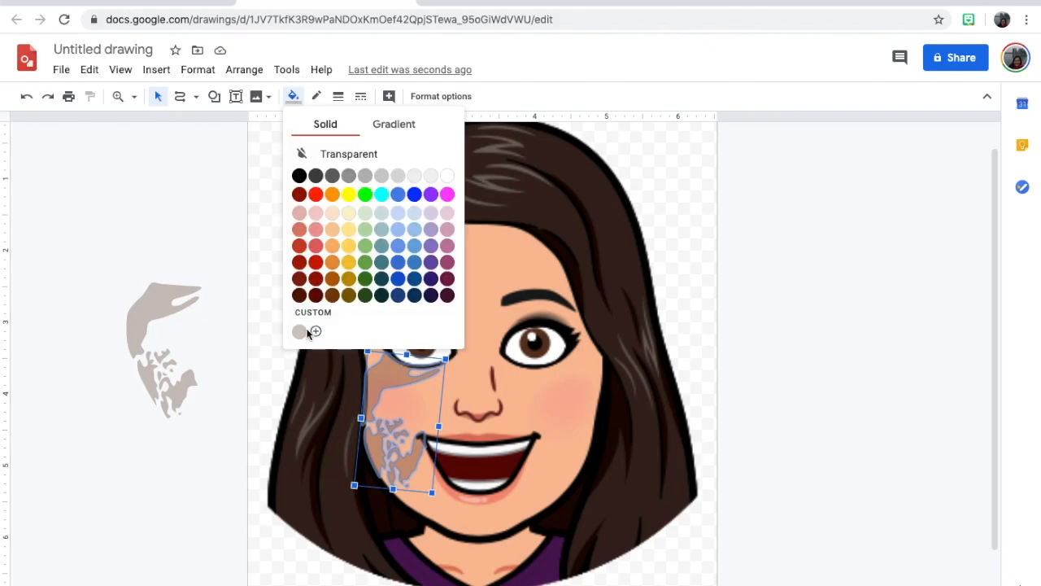
pyautogui.click(316, 328)
pyautogui.click(522, 406)
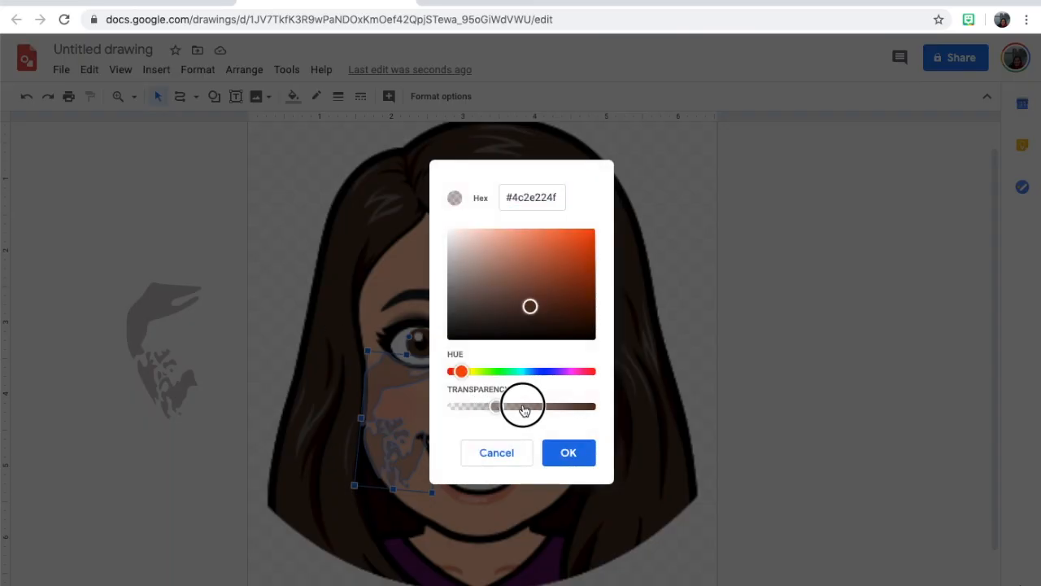
pyautogui.click(570, 453)
pyautogui.click(844, 432)
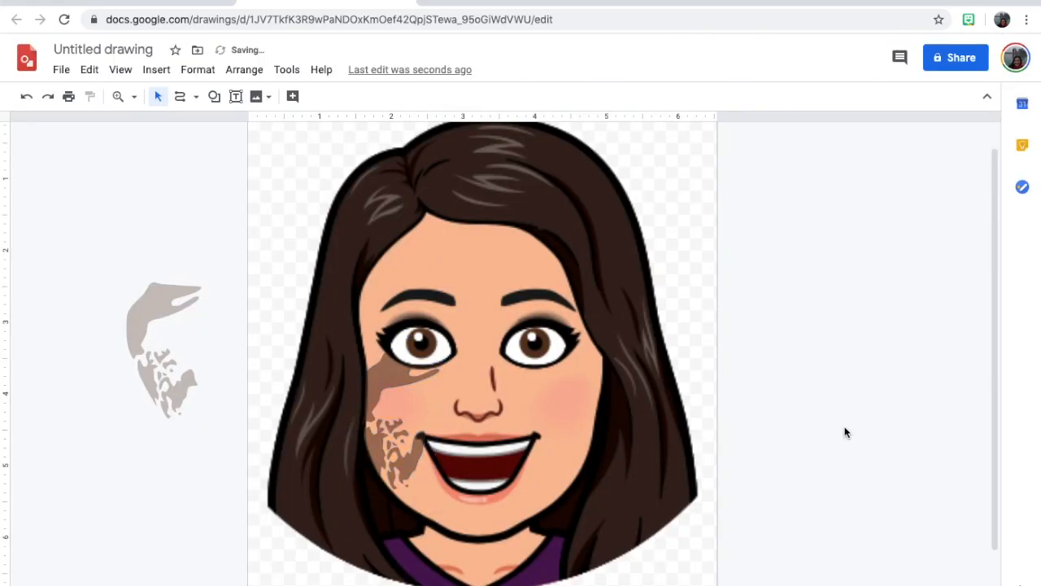
# Refill the birthmark with a custom pinkish-red colour by shifting the hue to red and raising the saturation
pyautogui.click(393, 381)
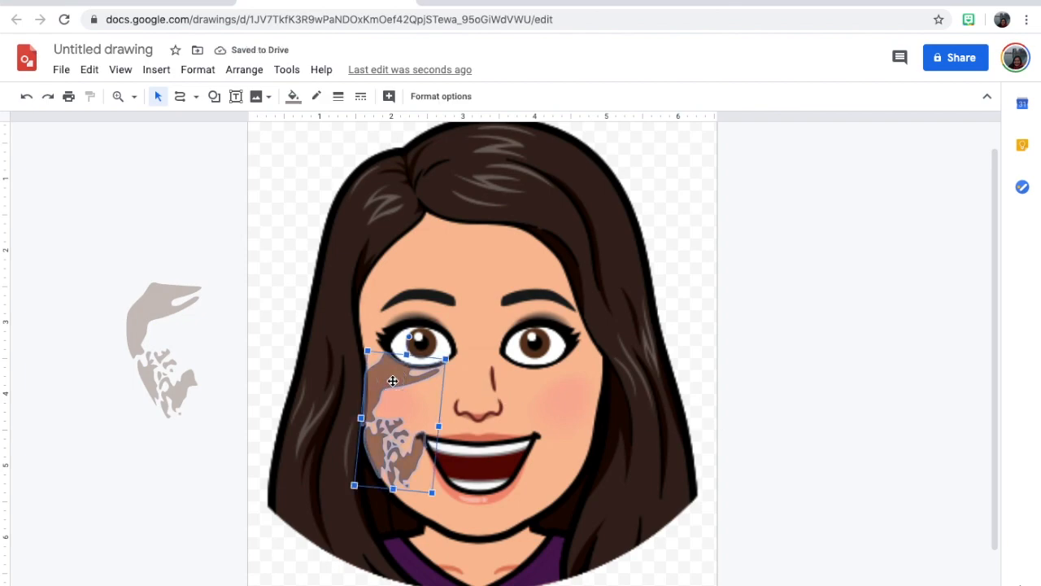
pyautogui.click(293, 96)
pyautogui.click(332, 331)
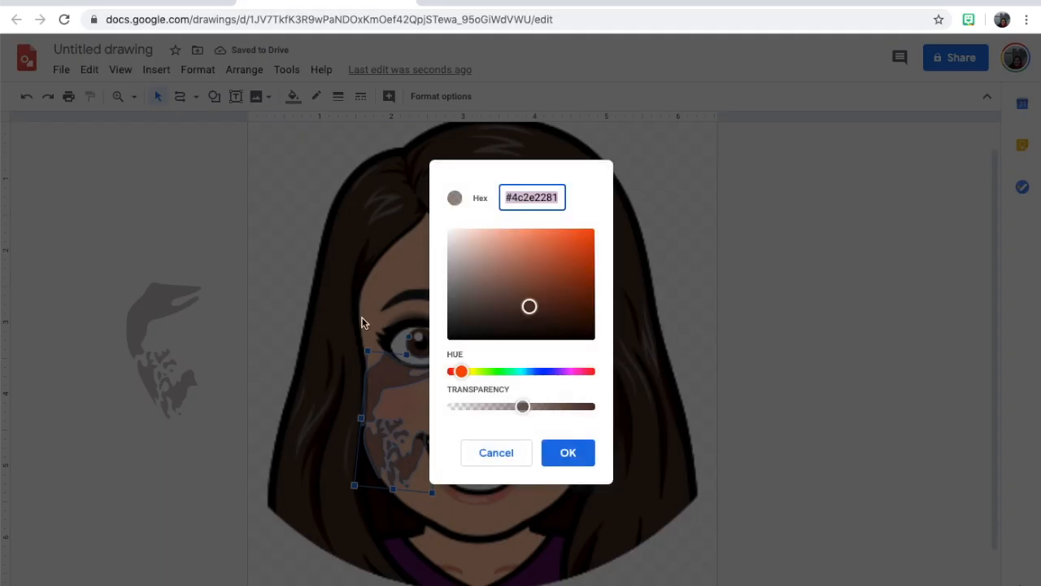
pyautogui.click(533, 308)
pyautogui.moveTo(458, 371); pyautogui.dragTo(589, 372)
pyautogui.moveTo(532, 309); pyautogui.dragTo(544, 241)
pyautogui.click(566, 452)
pyautogui.click(809, 337)
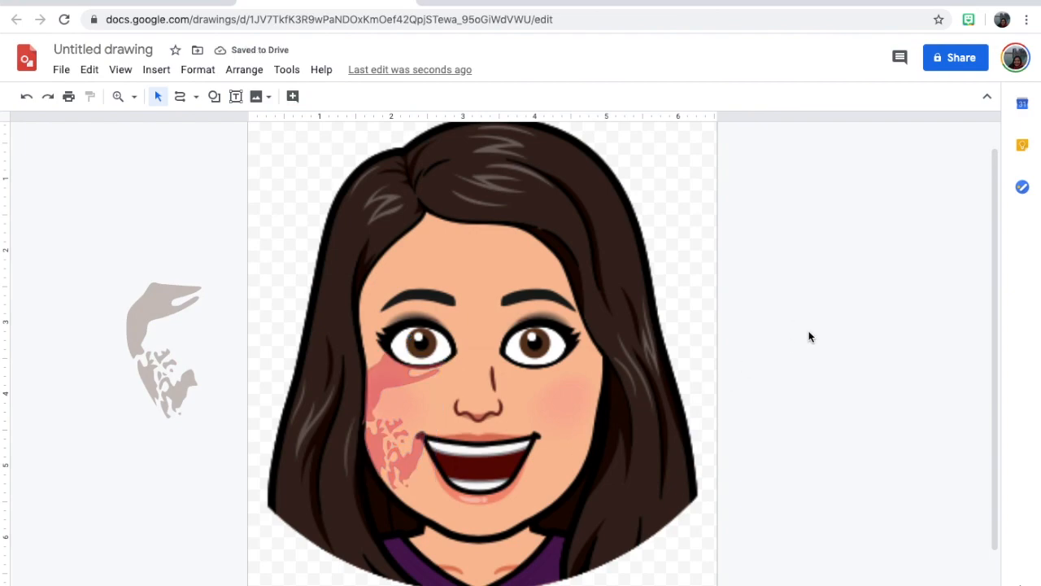
# Search Google Images for "freckles png" in a new browser tab
pyautogui.click(435, 2)
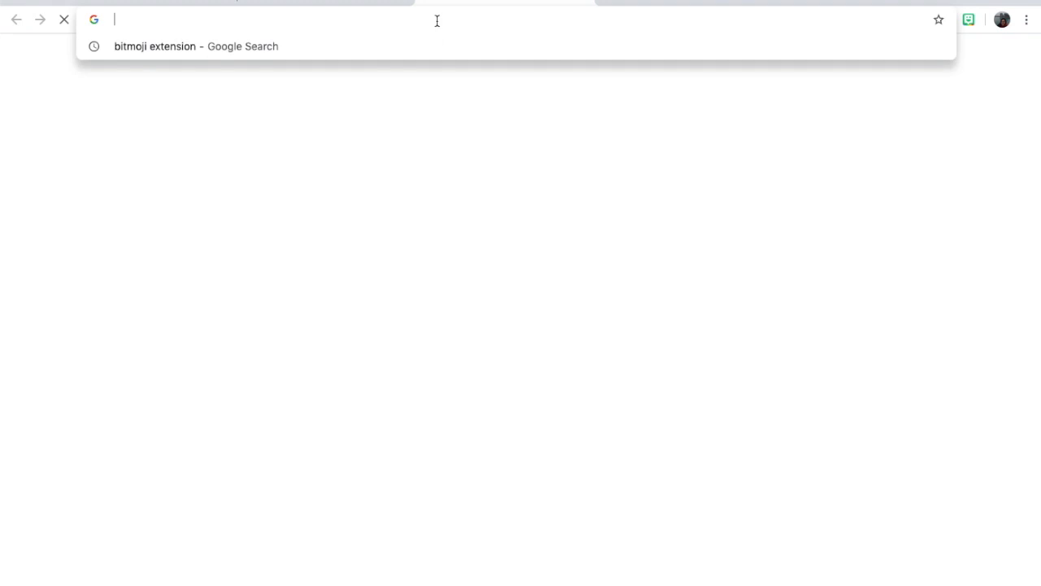
pyautogui.write('freckles')
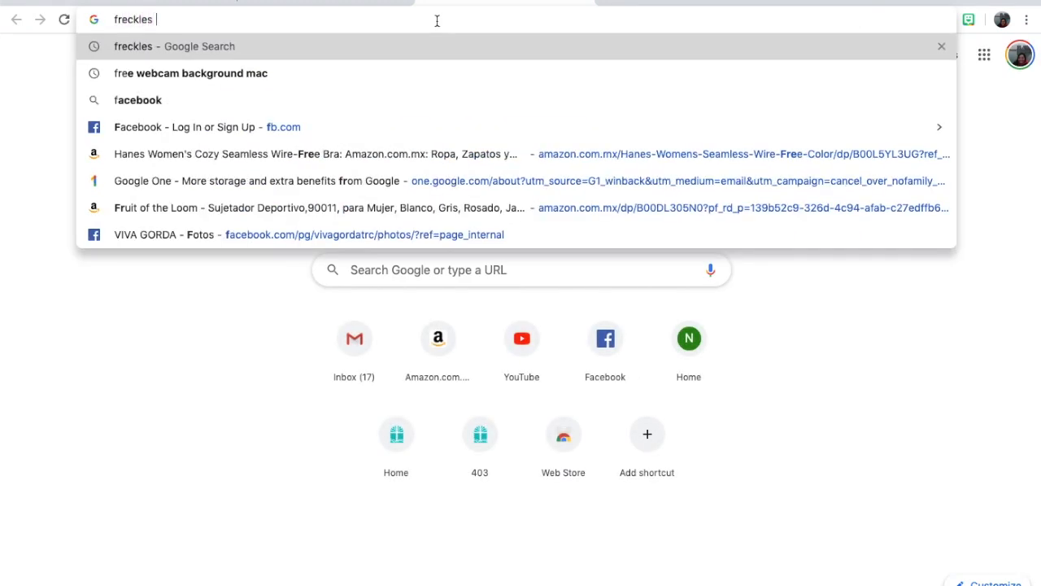
pyautogui.write(' png')
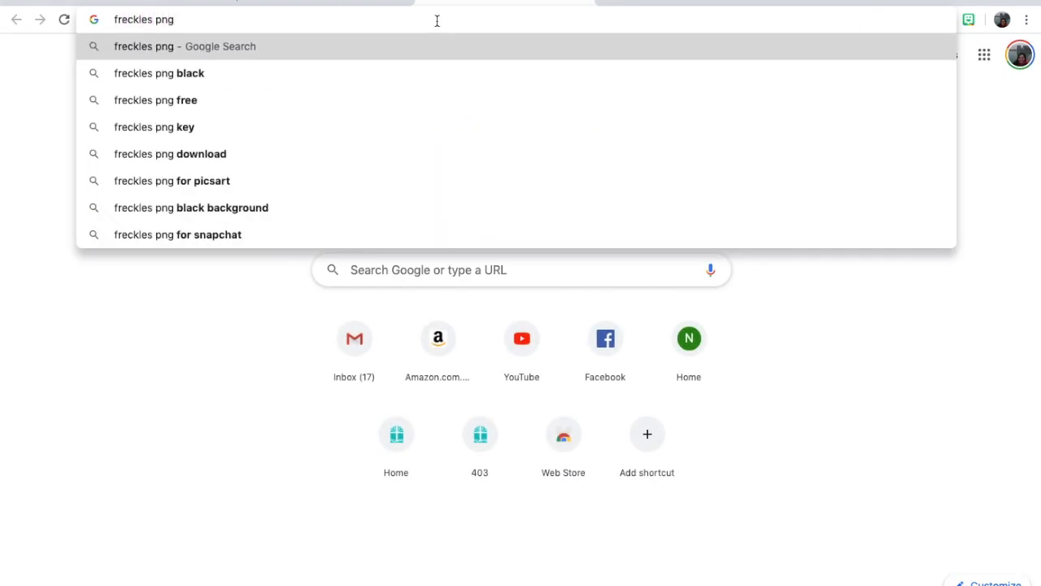
pyautogui.press('Return')
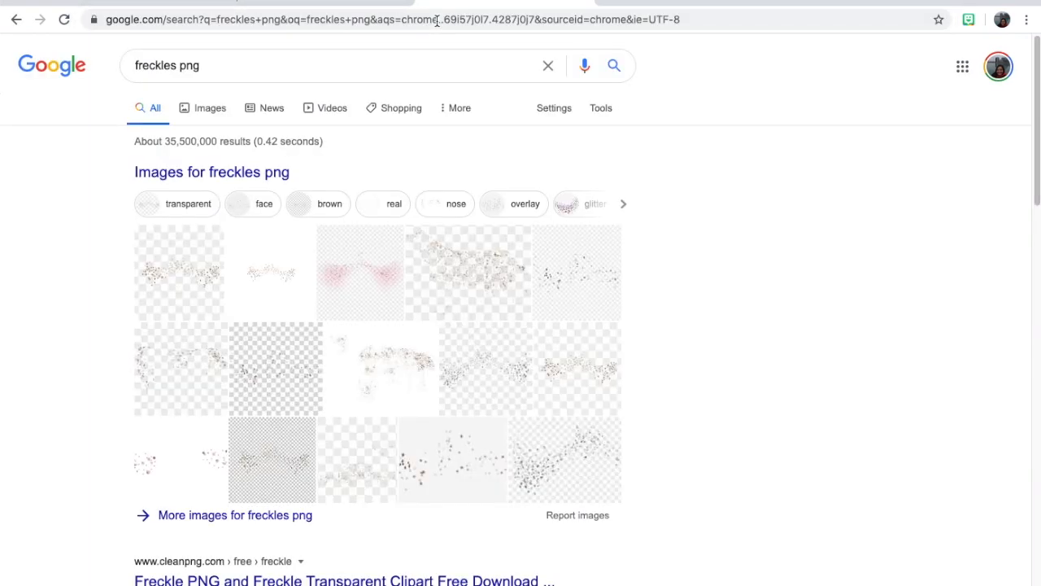
pyautogui.click(205, 113)
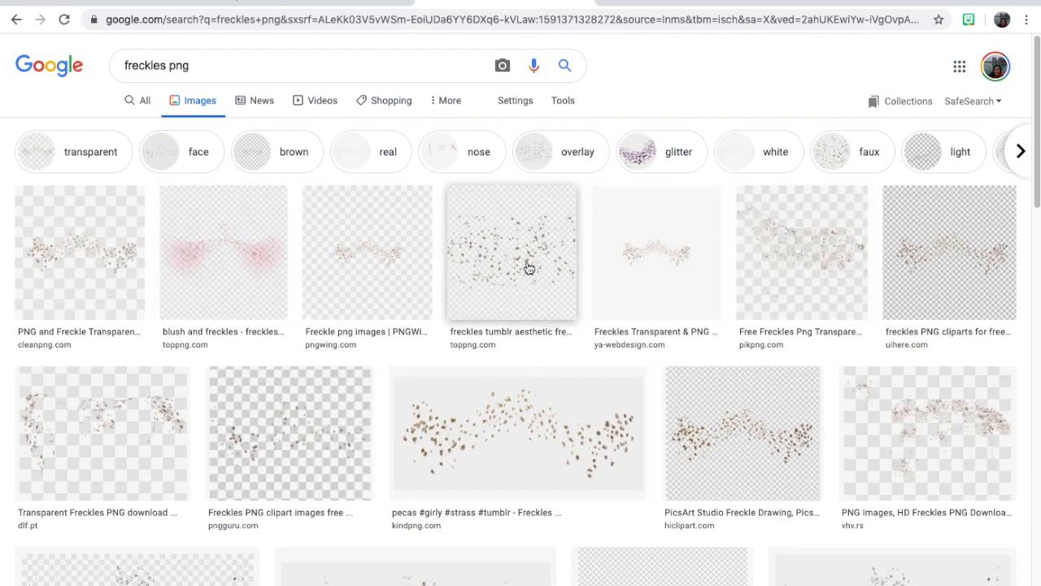
# Copy the Ya-Webdesign transparent freckles image and paste it into the drawing
pyautogui.click(664, 231)
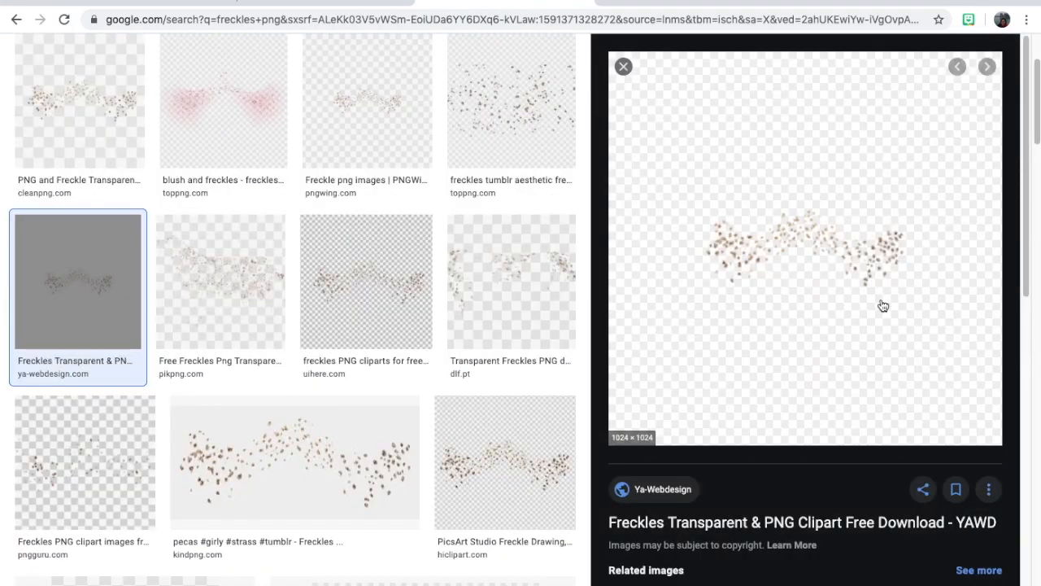
pyautogui.rightClick(826, 248)
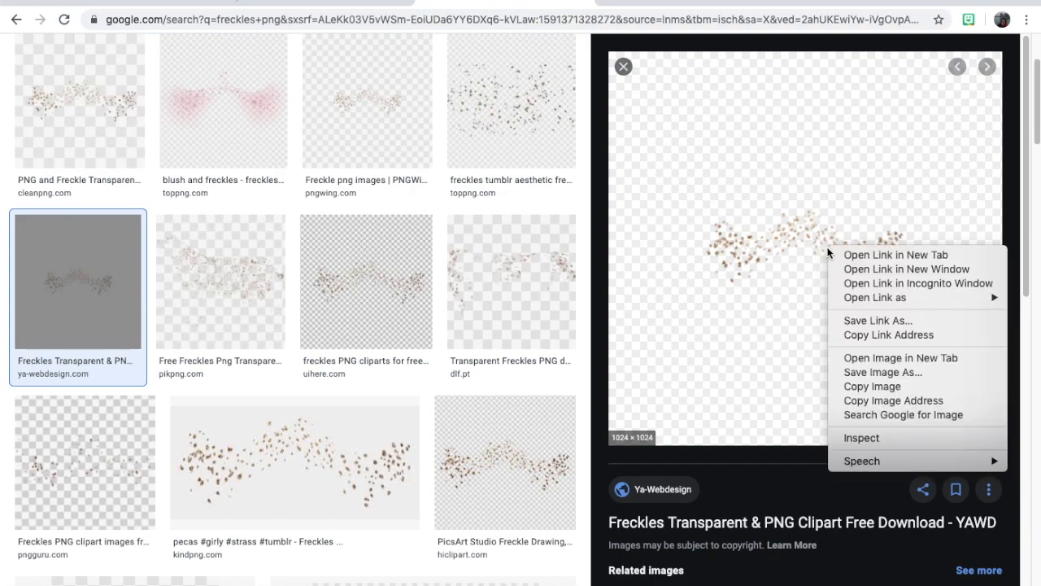
pyautogui.click(867, 387)
pyautogui.click(338, 5)
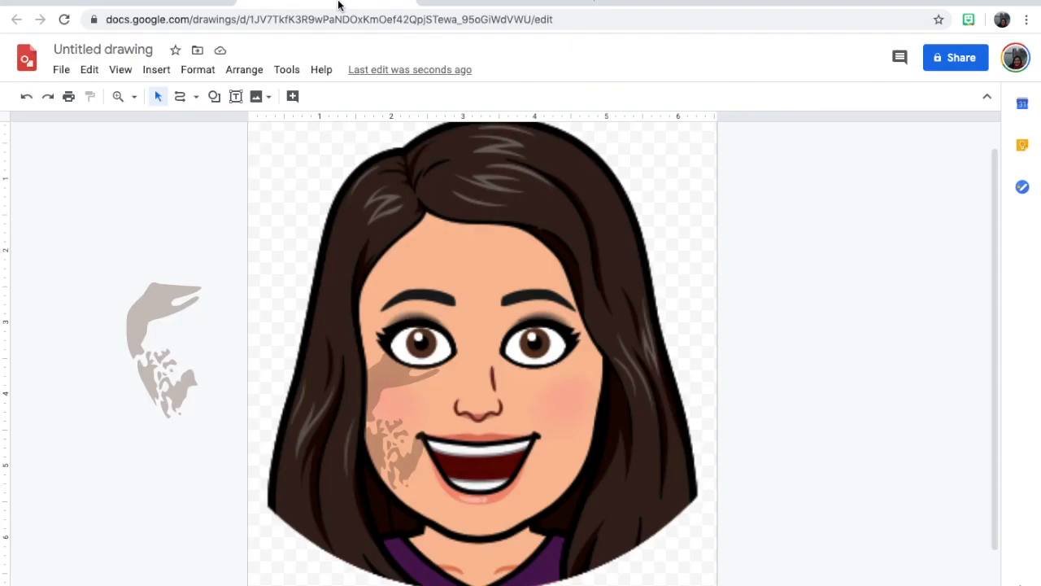
pyautogui.hotkey('ctrl', 'v')
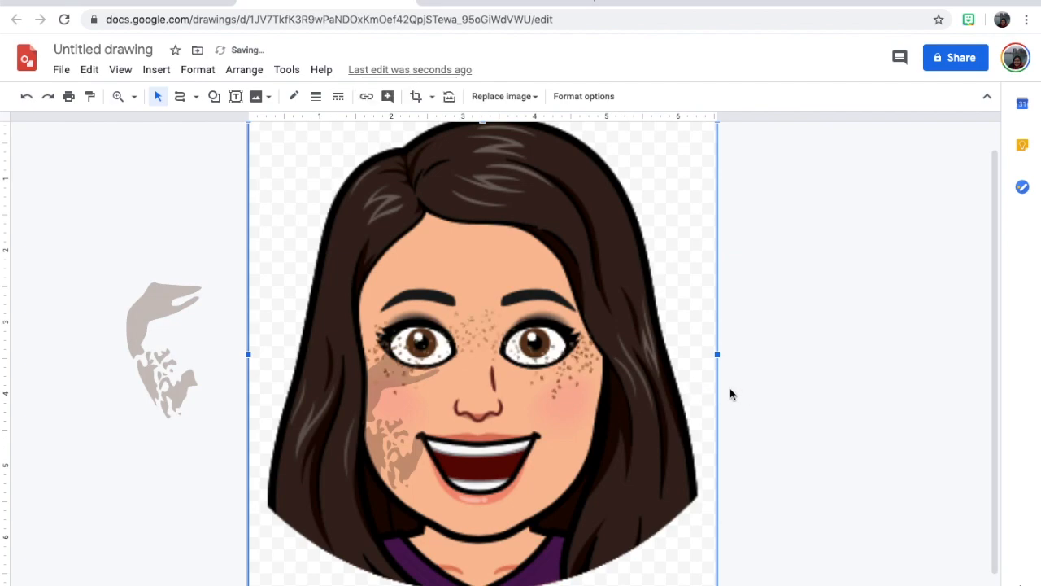
# Crop the pasted freckles image down to a band across the avatar's cheeks and nose
pyautogui.click(826, 355)
pyautogui.click(583, 367)
pyautogui.doubleClick(572, 369)
pyautogui.moveTo(482, 579); pyautogui.dragTo(482, 412)
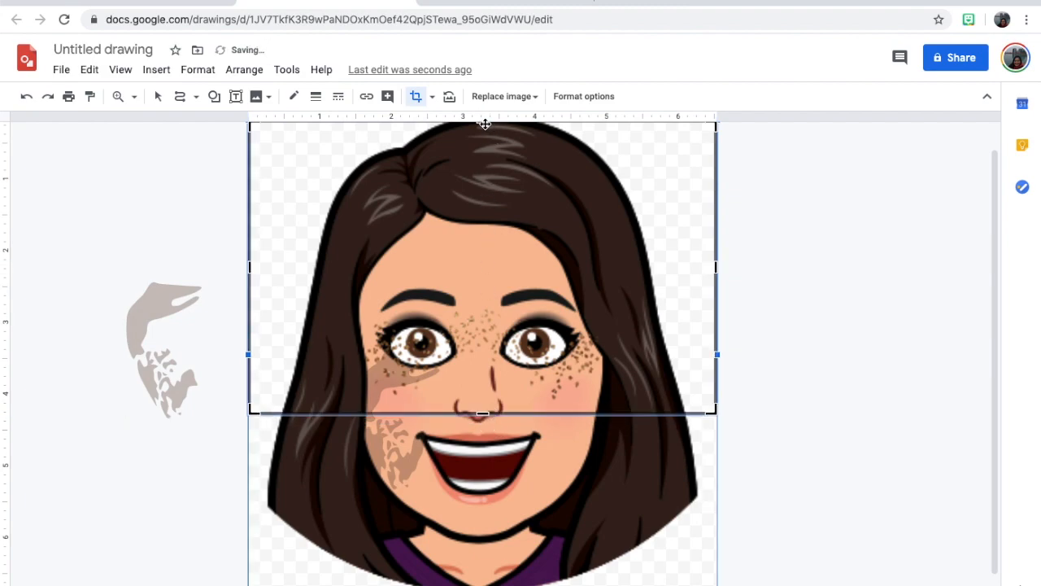
pyautogui.moveTo(484, 122); pyautogui.dragTo(495, 291)
pyautogui.moveTo(716, 354); pyautogui.dragTo(611, 357)
pyautogui.moveTo(250, 354); pyautogui.dragTo(342, 358)
pyautogui.press('Return')
# Raise the freckles image's transparency in its format options adjustments
pyautogui.click(584, 97)
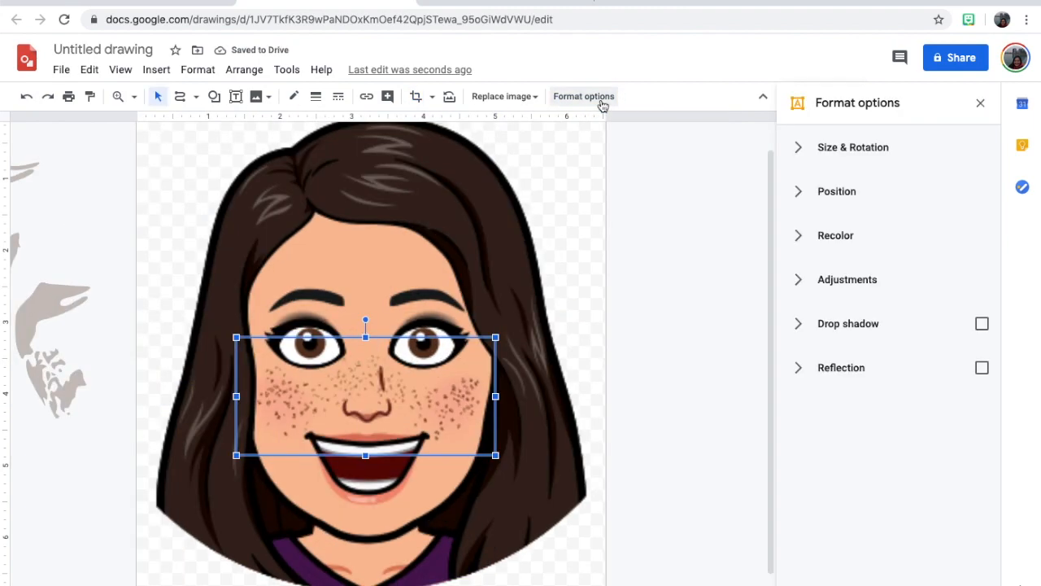
pyautogui.click(802, 281)
pyautogui.moveTo(795, 328); pyautogui.dragTo(863, 328)
pyautogui.moveTo(889, 365)
pyautogui.mouseDown()
pyautogui.moveTo(937, 365)
pyautogui.moveTo(888, 365)
pyautogui.mouseUp()
# Try the Light 1, Light 2 and Light 9 recolour presets on the freckles, then return to No recolor
pyautogui.click(798, 235)
pyautogui.click(856, 280)
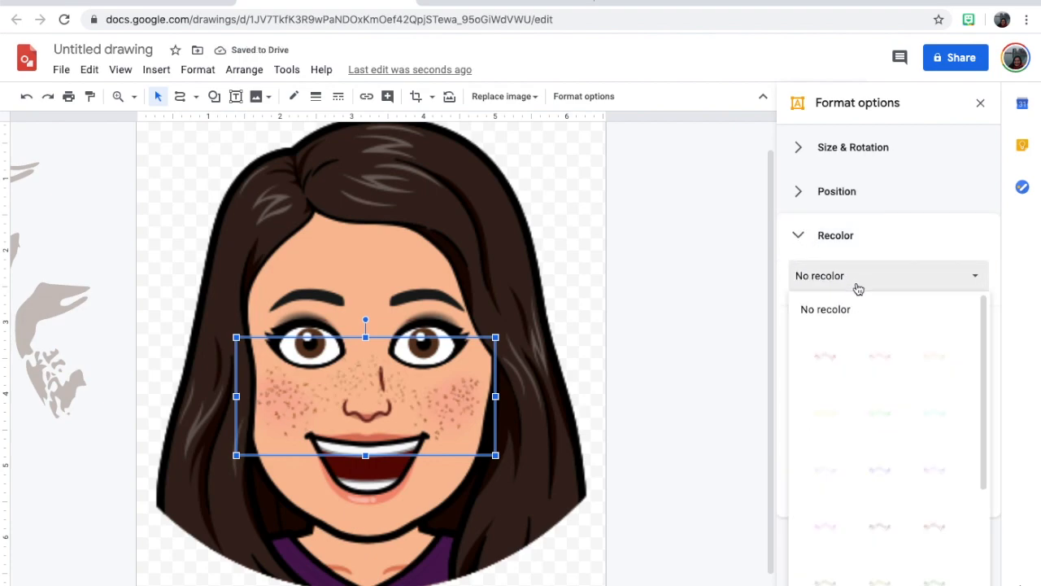
pyautogui.click(838, 367)
pyautogui.click(868, 285)
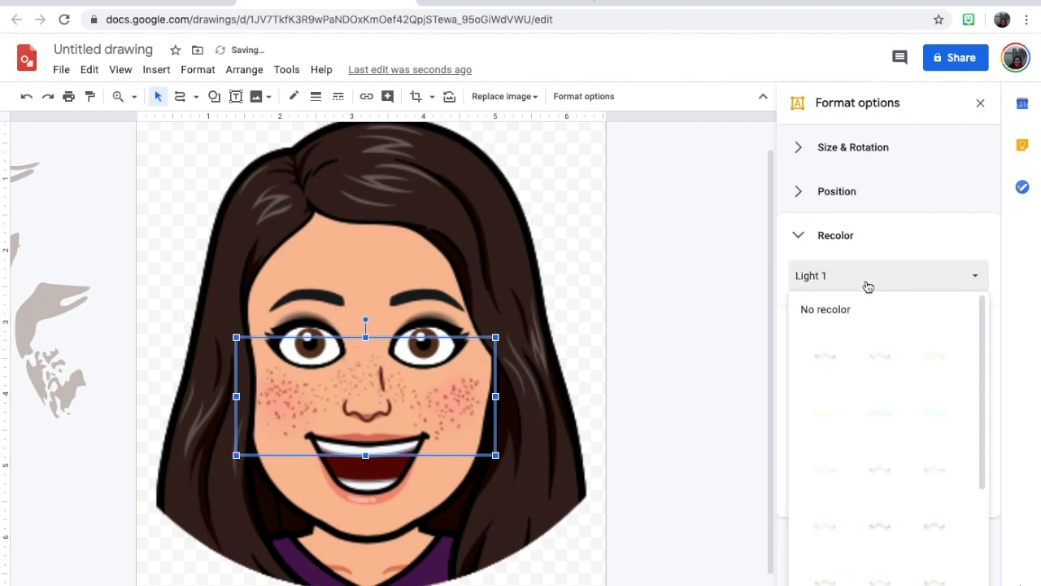
pyautogui.click(884, 358)
pyautogui.click(877, 284)
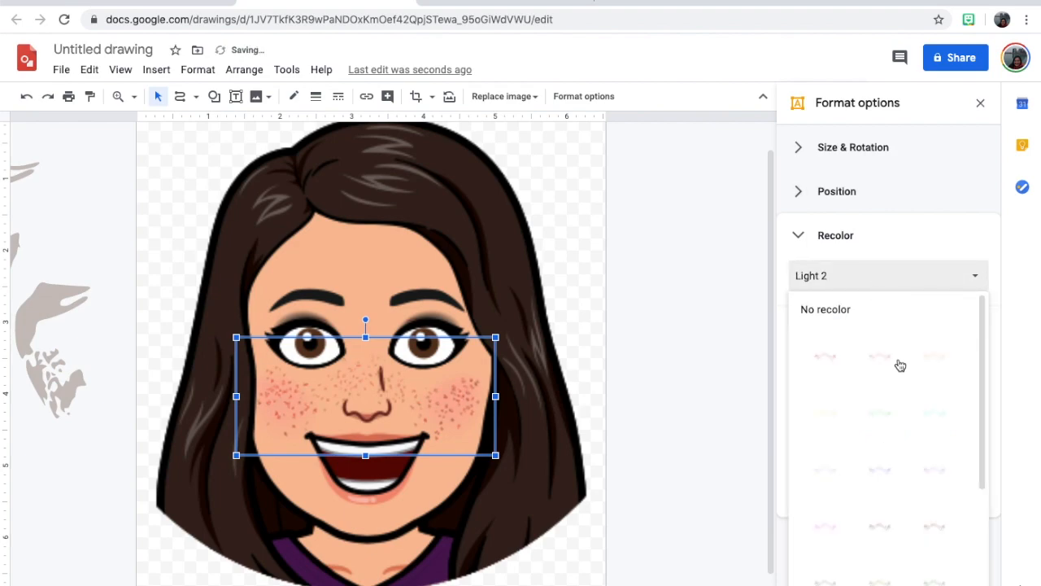
pyautogui.click(924, 474)
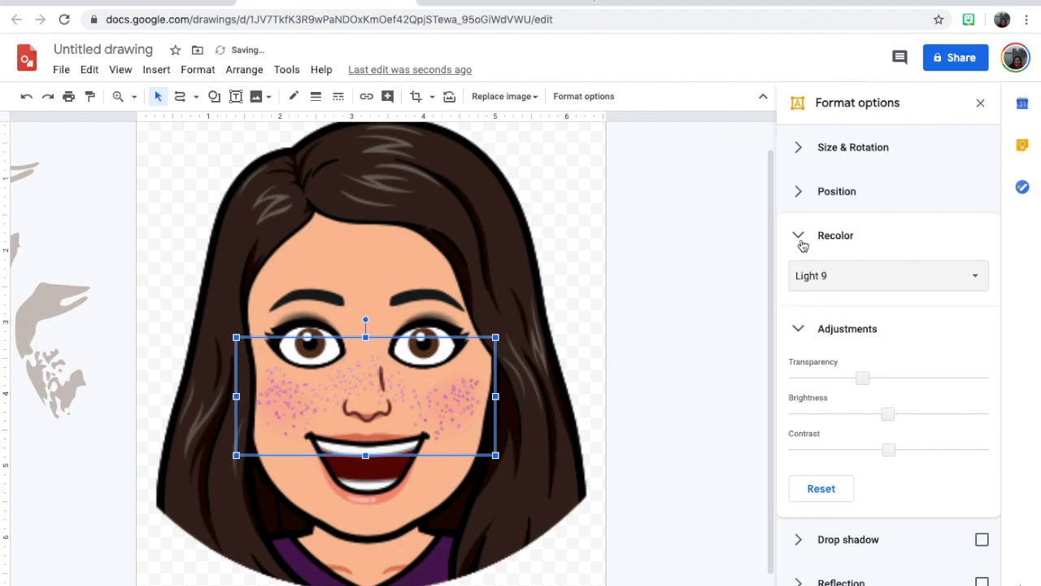
pyautogui.click(816, 279)
pyautogui.click(819, 310)
pyautogui.click(707, 339)
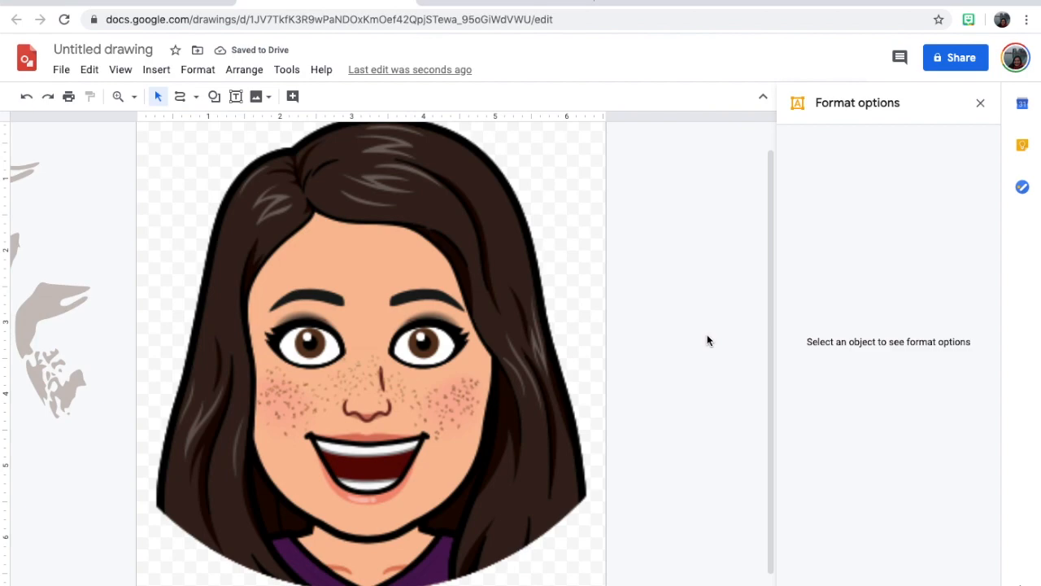
# Zoom the view to fit and download the drawing as a PNG image
pyautogui.click(121, 98)
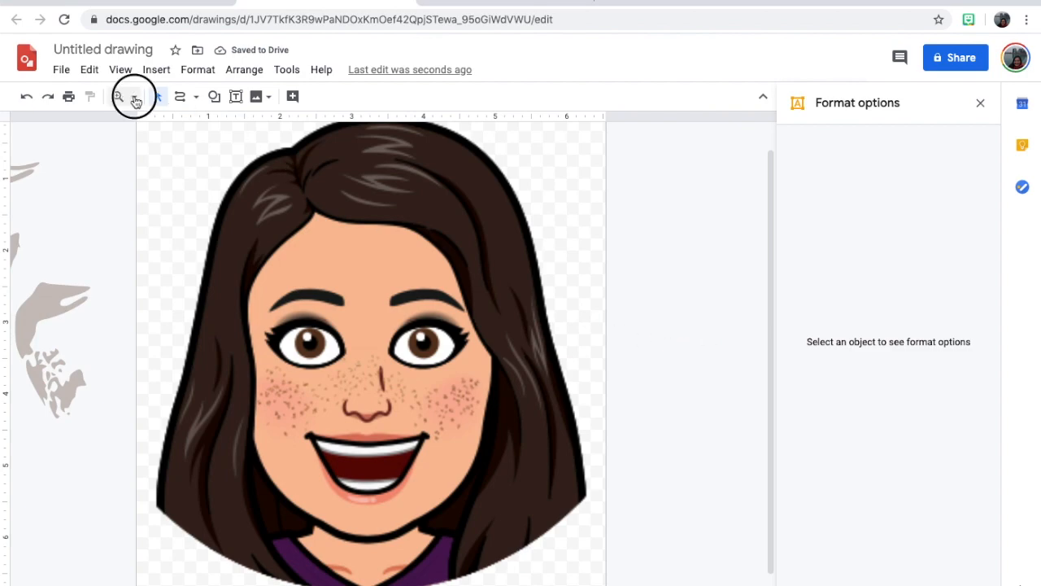
pyautogui.click(64, 72)
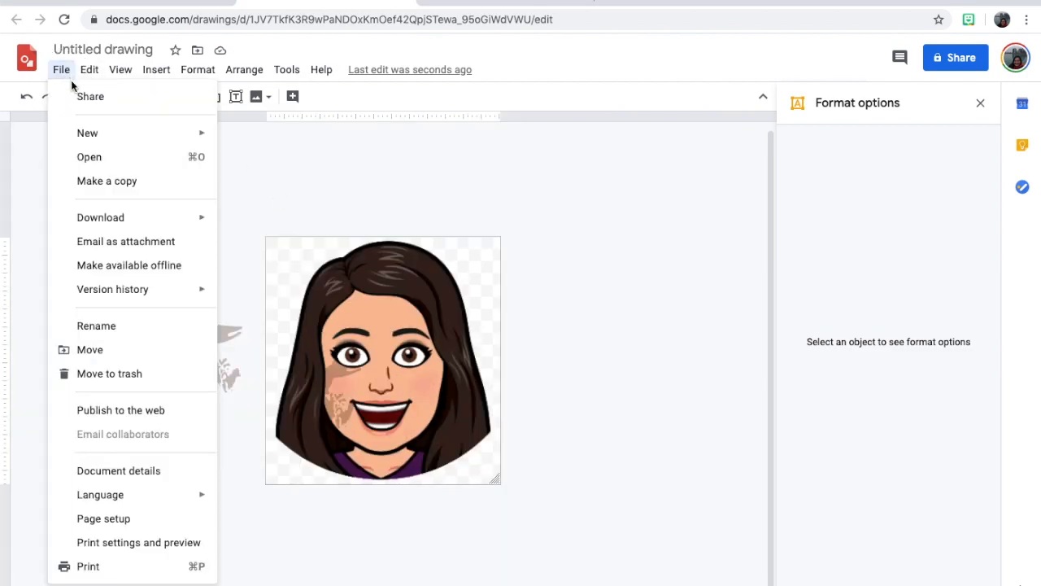
pyautogui.moveTo(128, 215)
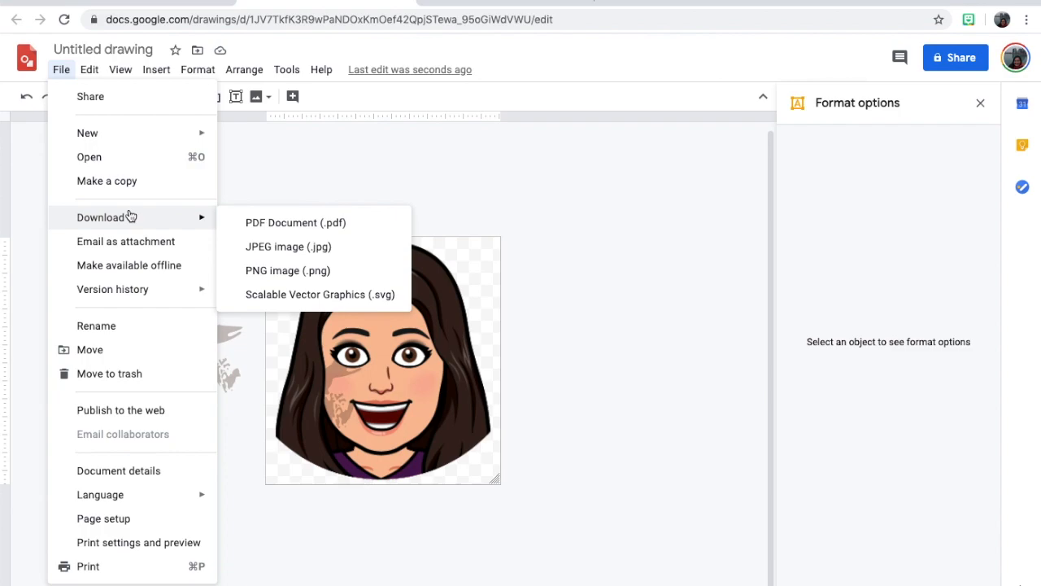
pyautogui.click(312, 272)
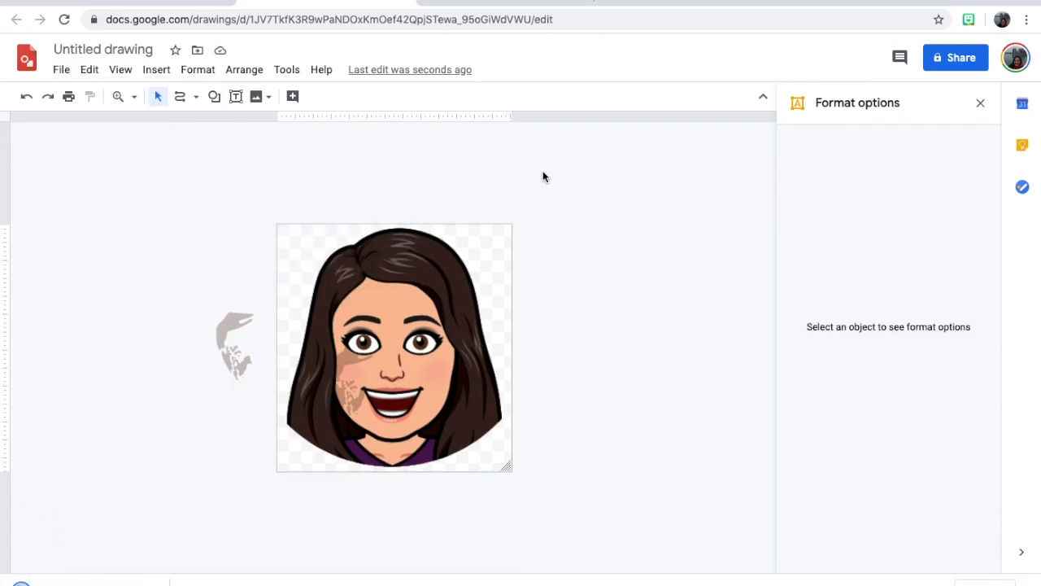
# Rename the drawing as Bitmoji Birthmark_2
pyautogui.click(102, 50)
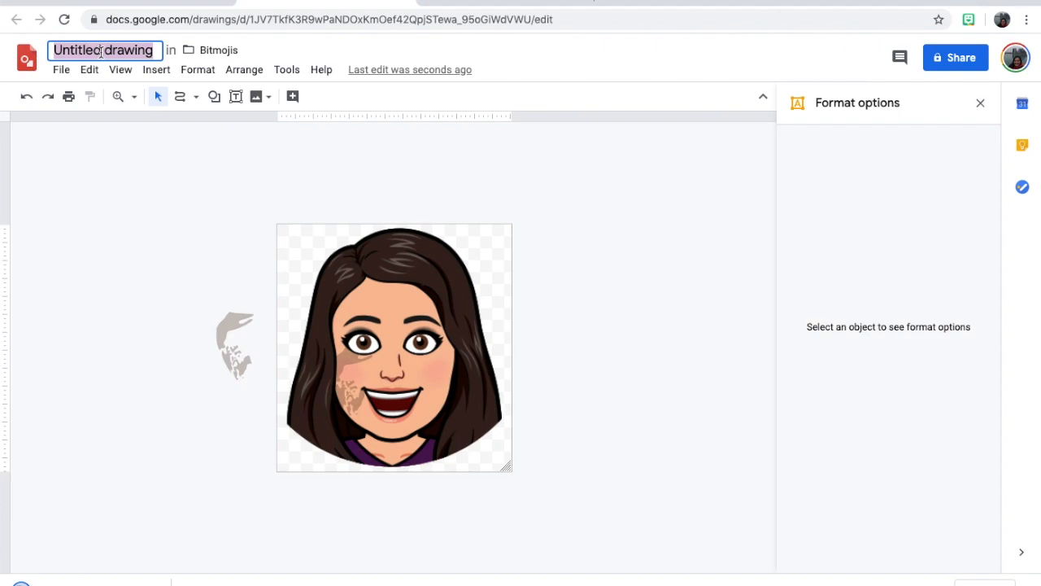
pyautogui.write('Bitmoji ')
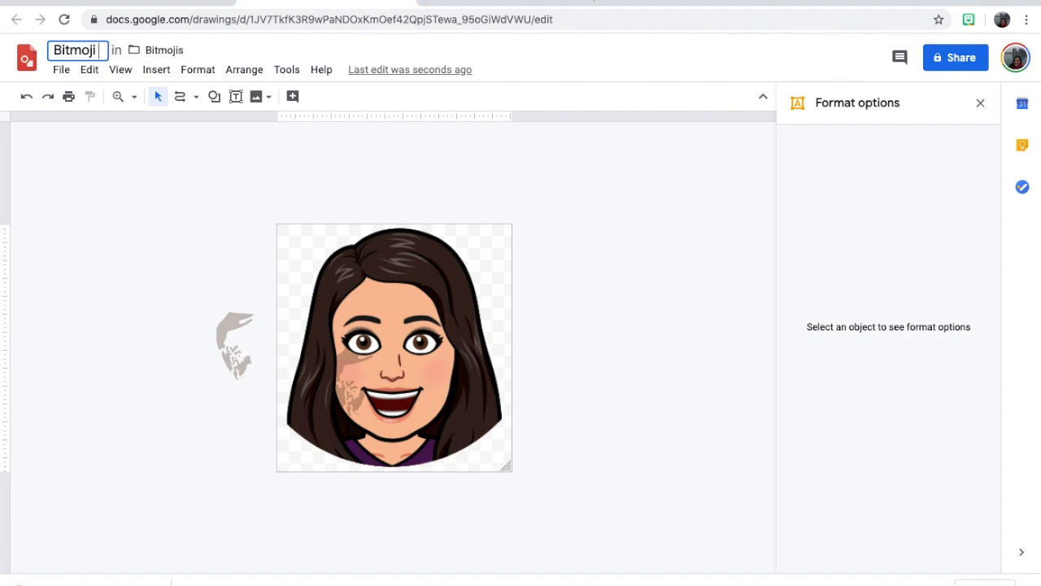
pyautogui.write('Birth')
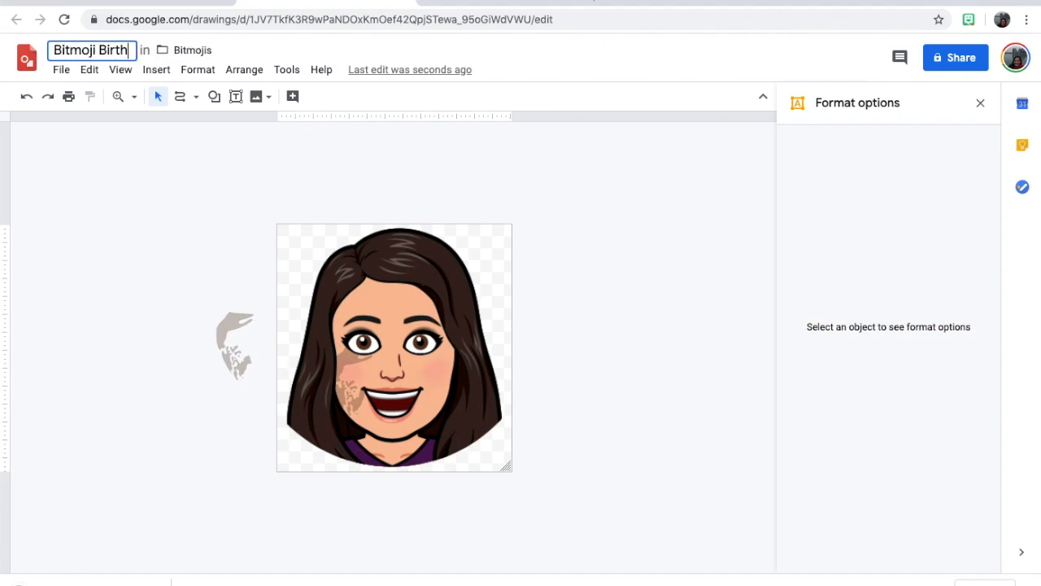
pyautogui.write('mark_2')
pyautogui.press('Return')
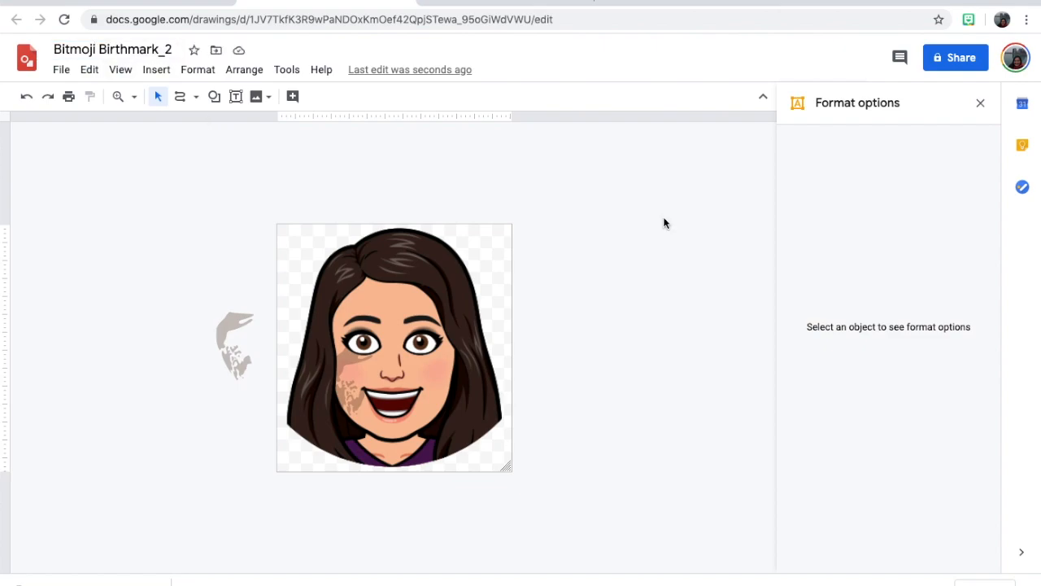
# Switch to Google Drive and upload the downloaded PNG into the Bitmojis folder
pyautogui.click(162, 5)
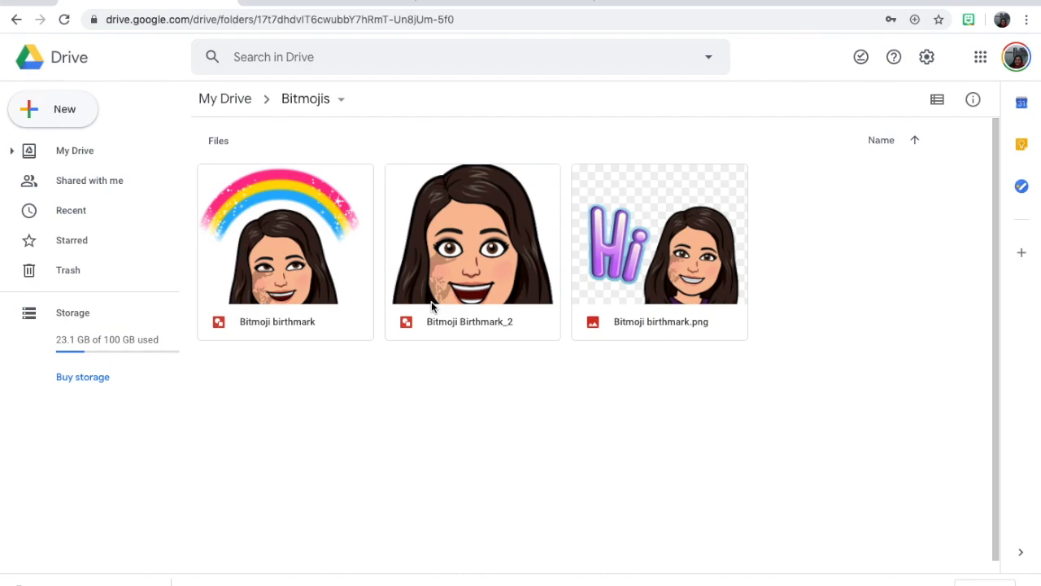
pyautogui.press('super+Tab')
pyautogui.moveTo(525, 84)
pyautogui.mouseDown()
pyautogui.moveTo(507, 144)
pyautogui.moveTo(529, 458)
pyautogui.mouseUp()
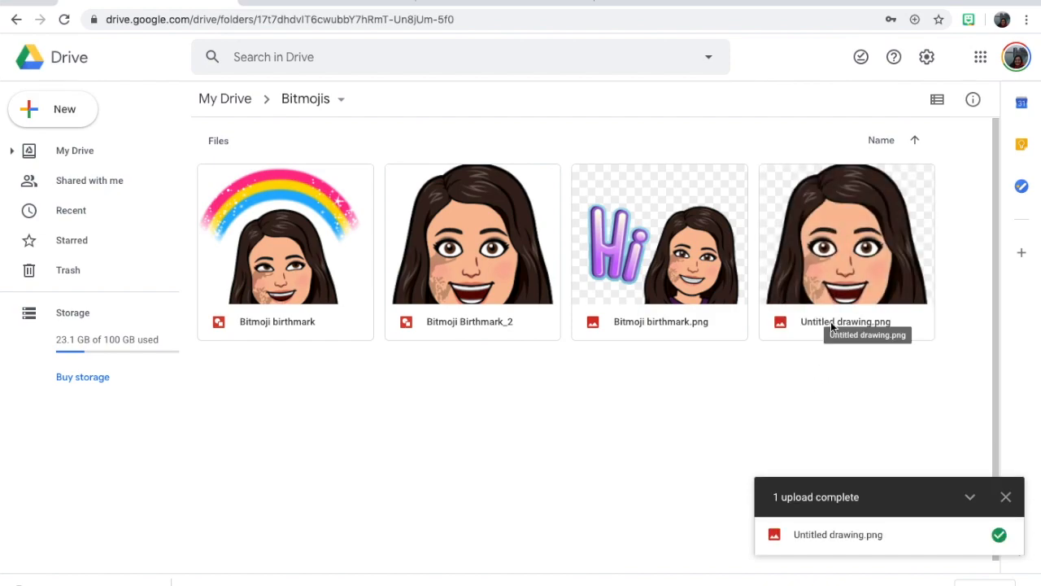
# Rename the uploaded PNG file as smile1 and dismiss the upload notification
pyautogui.click(831, 322)
pyautogui.rightClick(829, 323)
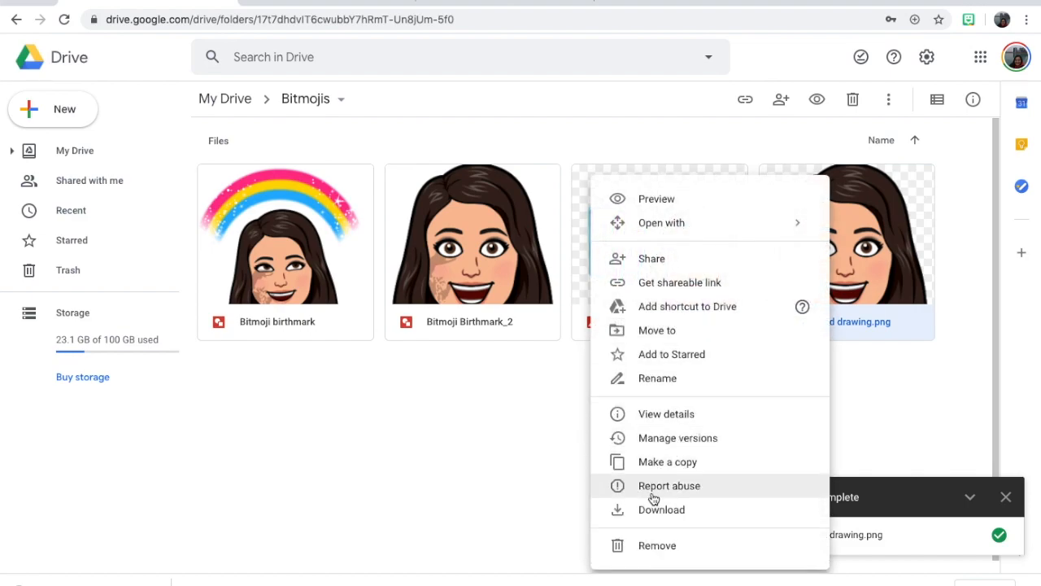
pyautogui.click(672, 374)
pyautogui.write('smile1')
pyautogui.press('Return')
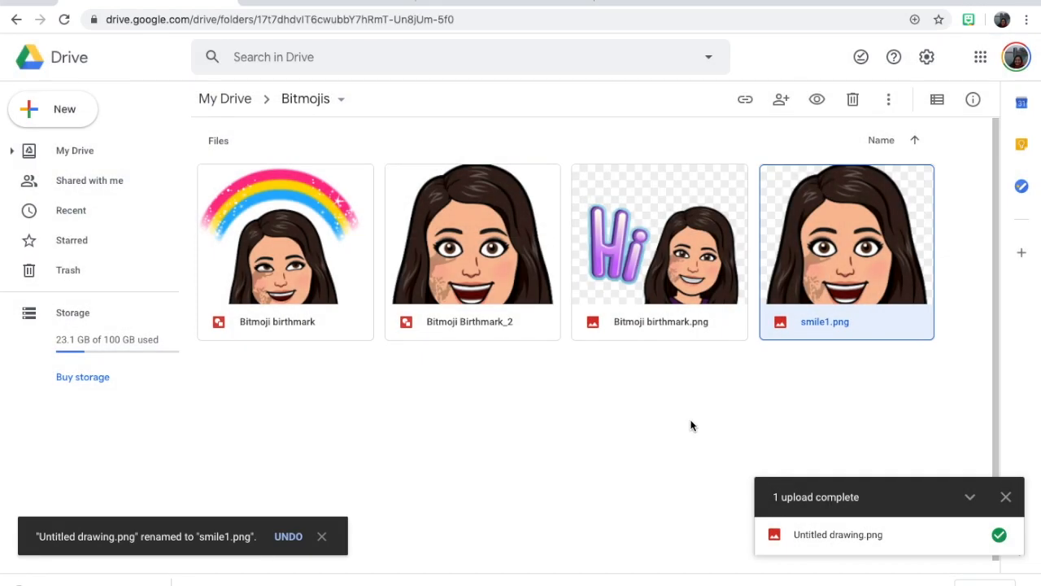
pyautogui.click(1006, 496)
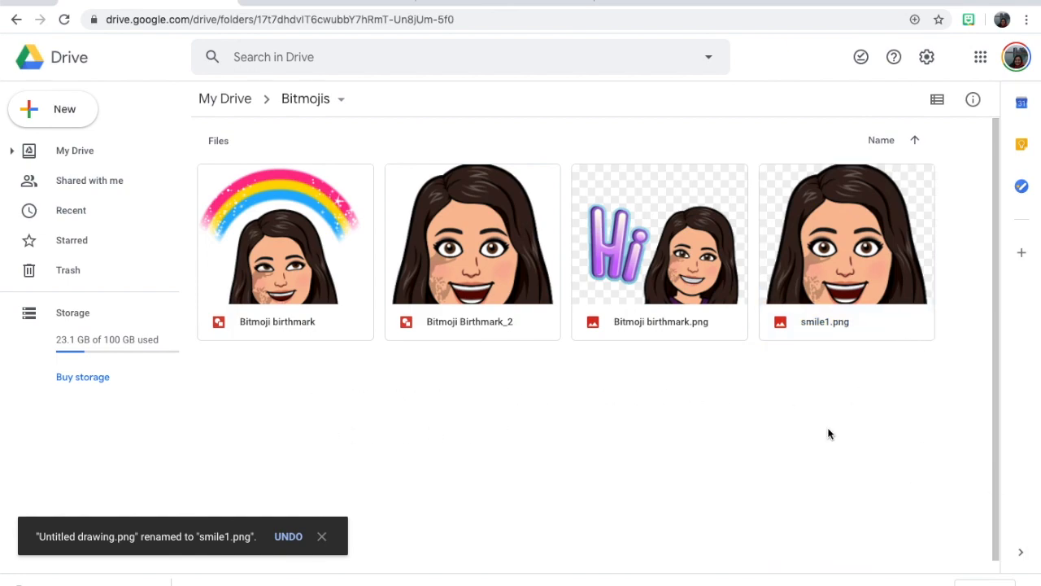
# Open the Bitmoji Birthmark_2 drawing, delete its avatar image and move the birthmark trace off the canvas
pyautogui.doubleClick(475, 280)
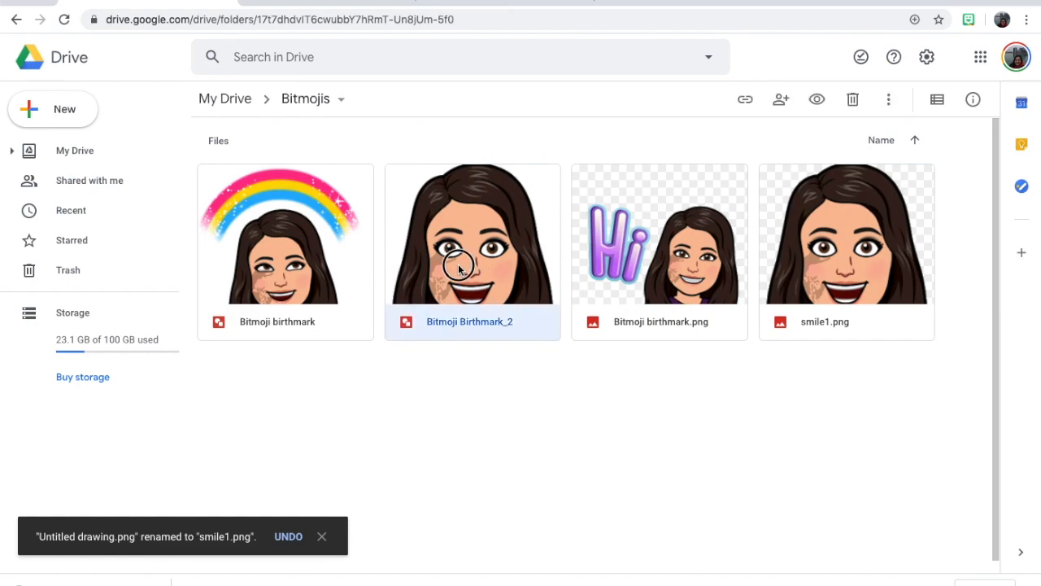
pyautogui.click(602, 272)
pyautogui.press('Delete')
pyautogui.moveTo(432, 367); pyautogui.dragTo(168, 227)
# Open the Bitmoji extension and browse through its sticker collection
pyautogui.click(973, 20)
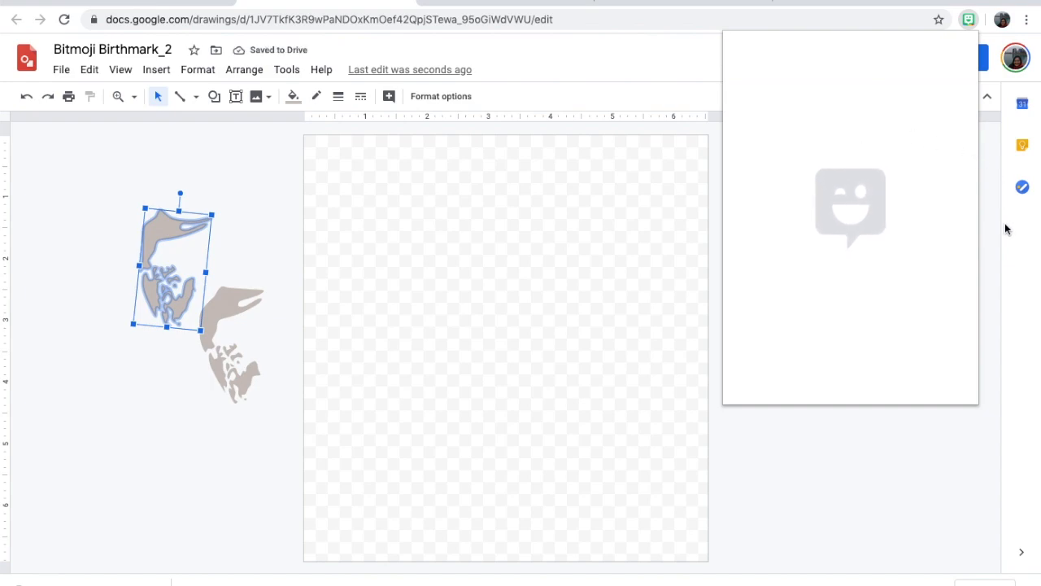
pyautogui.scroll(-1, 918, 267)
pyautogui.scroll(-4, 918, 267)
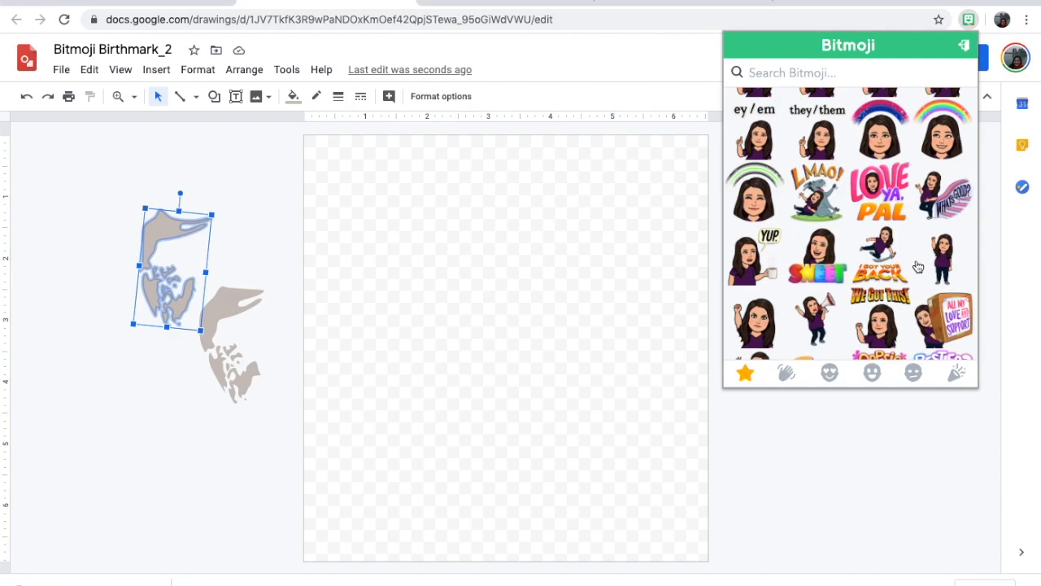
pyautogui.scroll(-2, 918, 267)
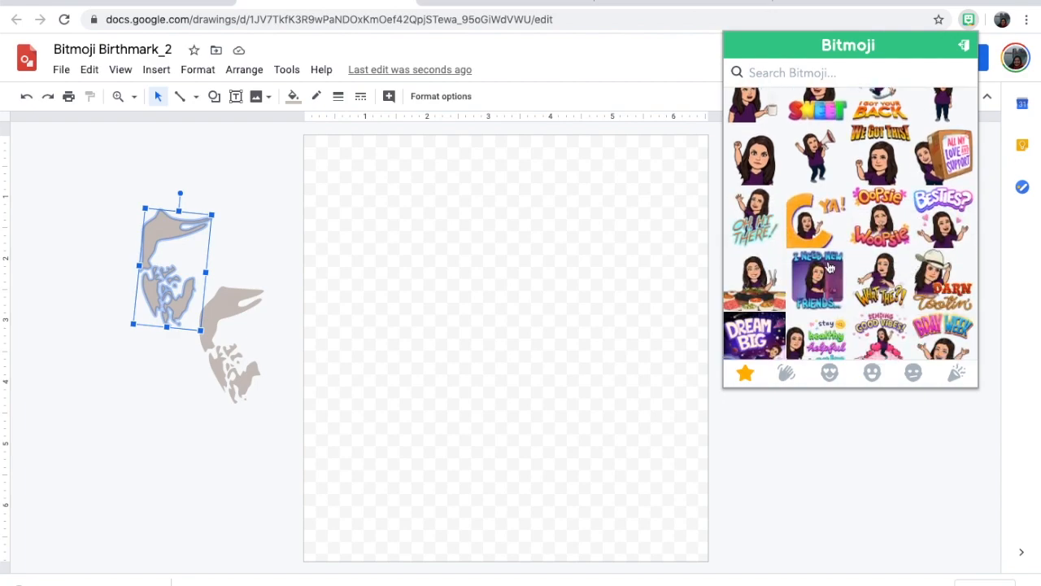
pyautogui.scroll(-2, 846, 293)
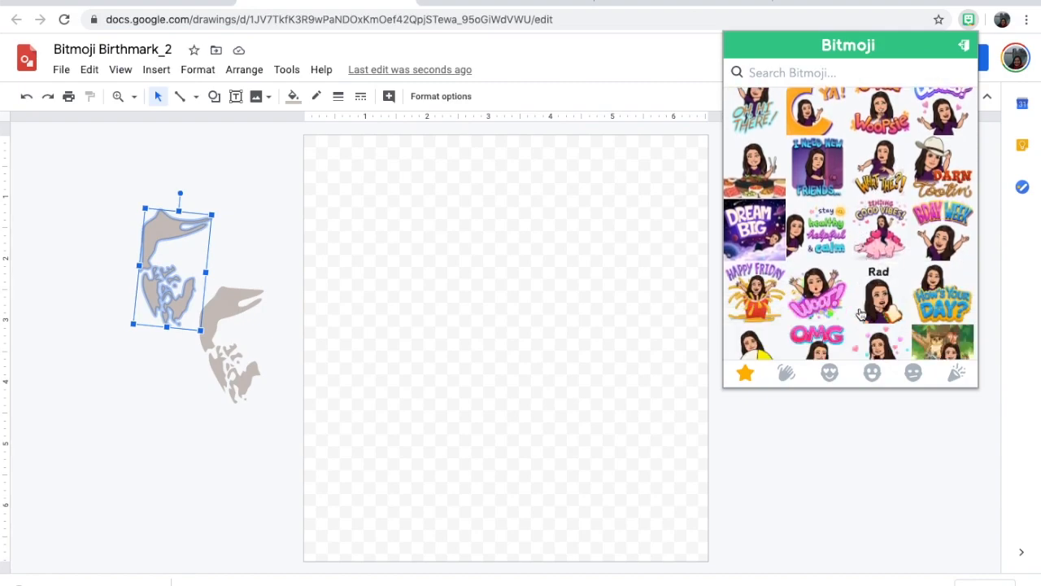
pyautogui.click(838, 471)
pyautogui.click(669, 334)
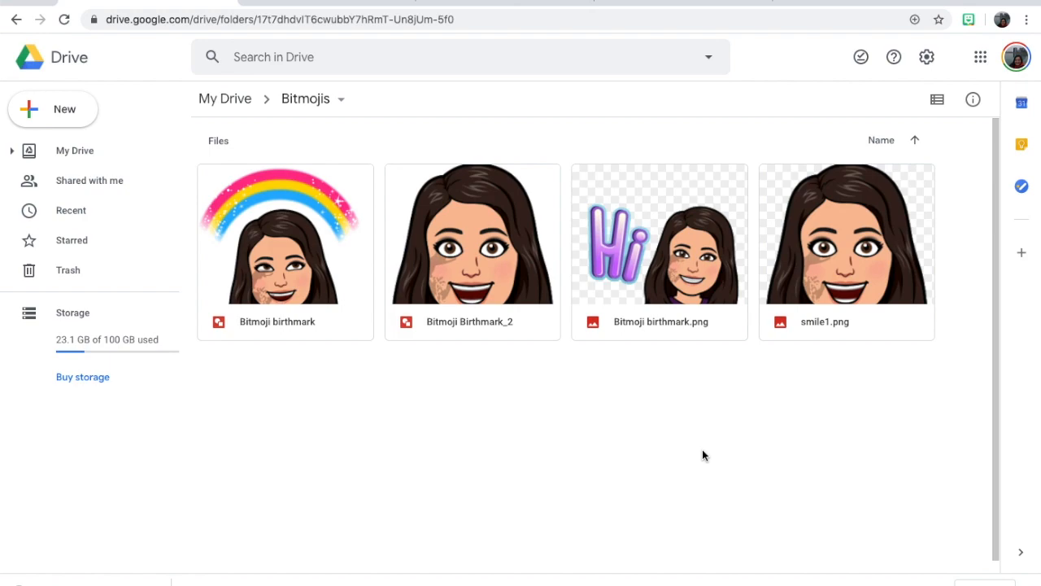